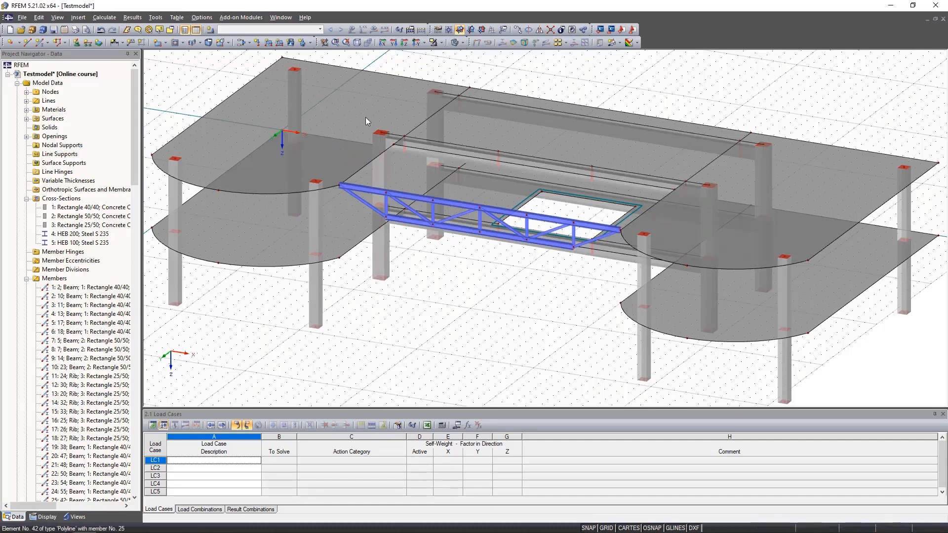
- Isolate the two outer upper slabs with rounded edges by showing only these selected surfaces in visibility mode
{"action": "left_click", "coordinate": [350, 95]}
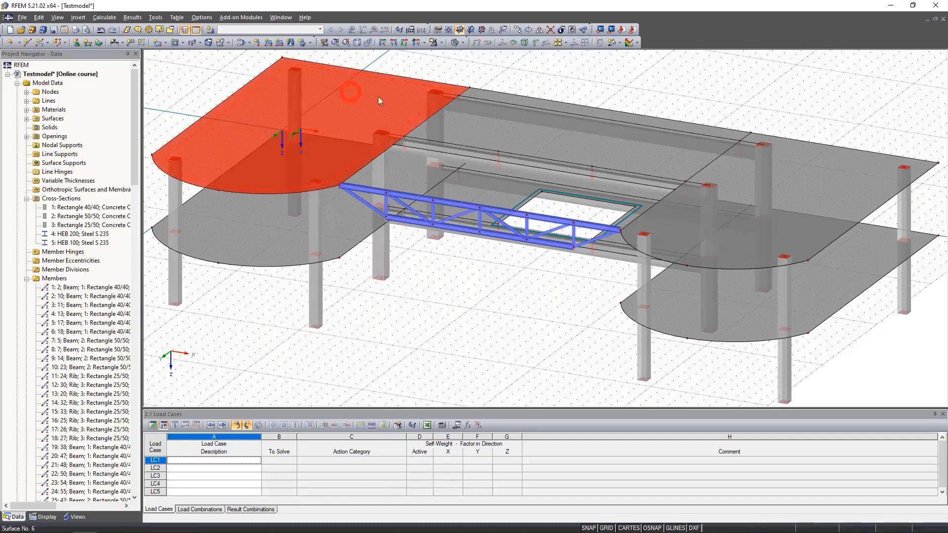
{"action": "left_click", "coordinate": [819, 171], "text": "ctrl"}
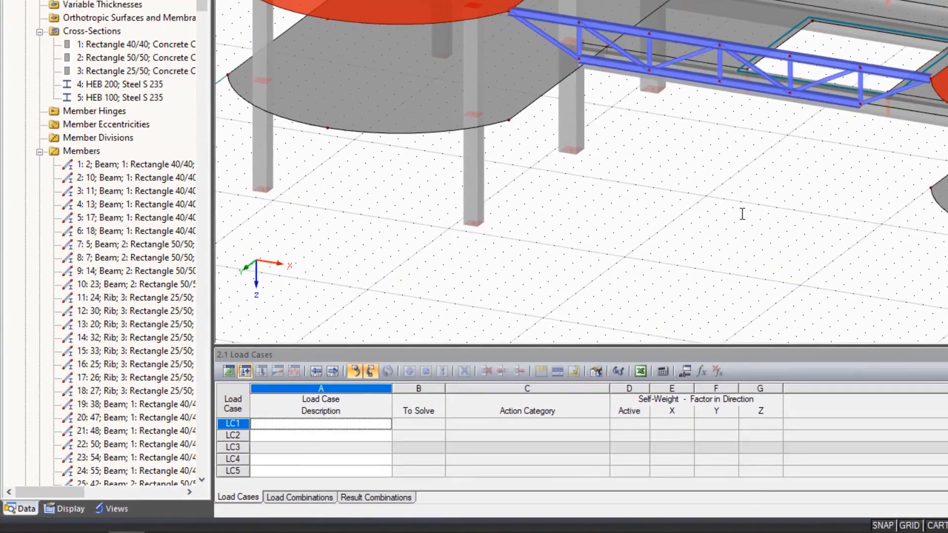
{"action": "left_click", "coordinate": [110, 507]}
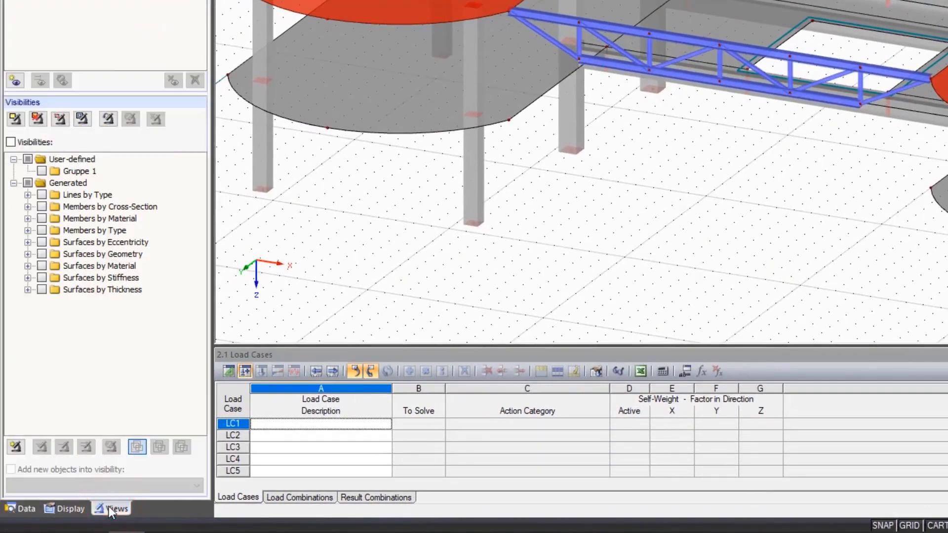
{"action": "left_click", "coordinate": [15, 118]}
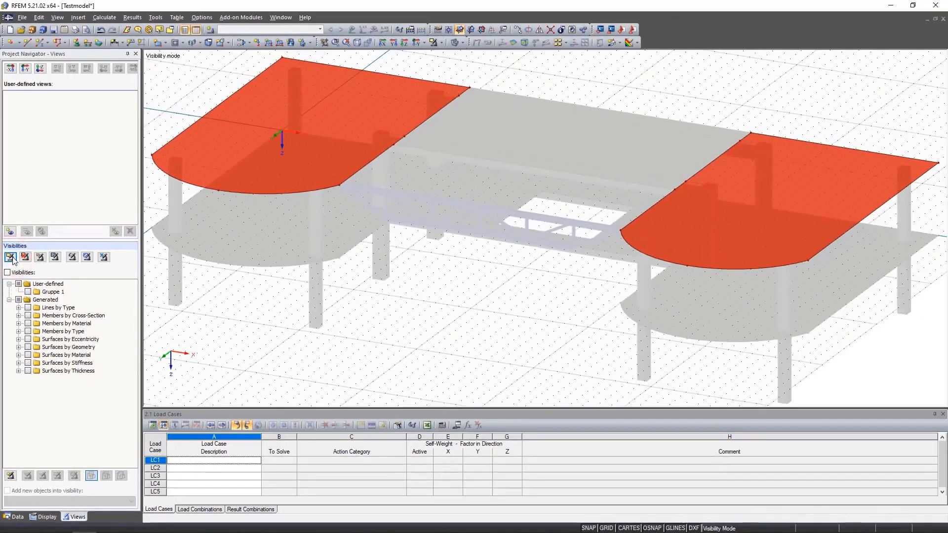
- Make one copy of the inner front corner nodes of both upper slabs, displaced along the global Y direction
{"action": "left_click_drag", "start_coordinate": [562, 165], "coordinate": [439, 302]}
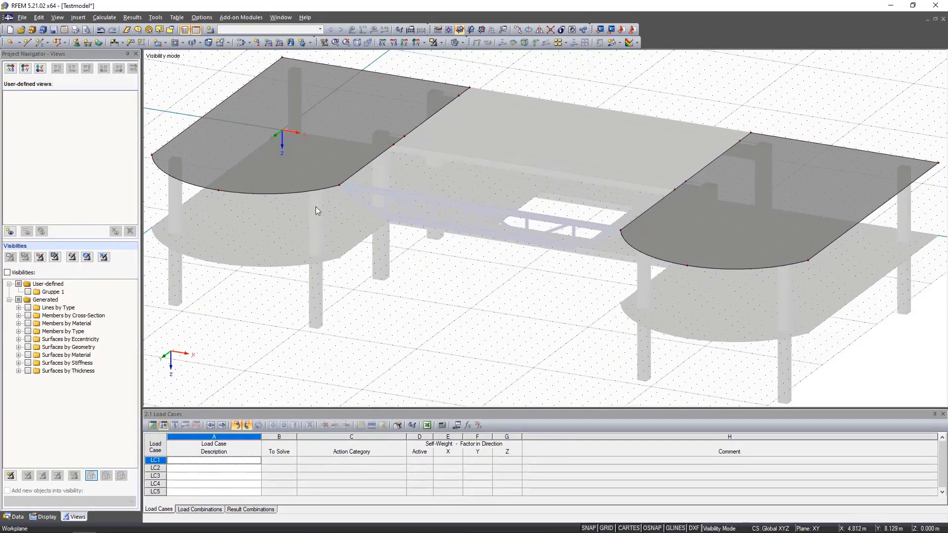
{"action": "left_click_drag", "start_coordinate": [315, 207], "coordinate": [355, 167]}
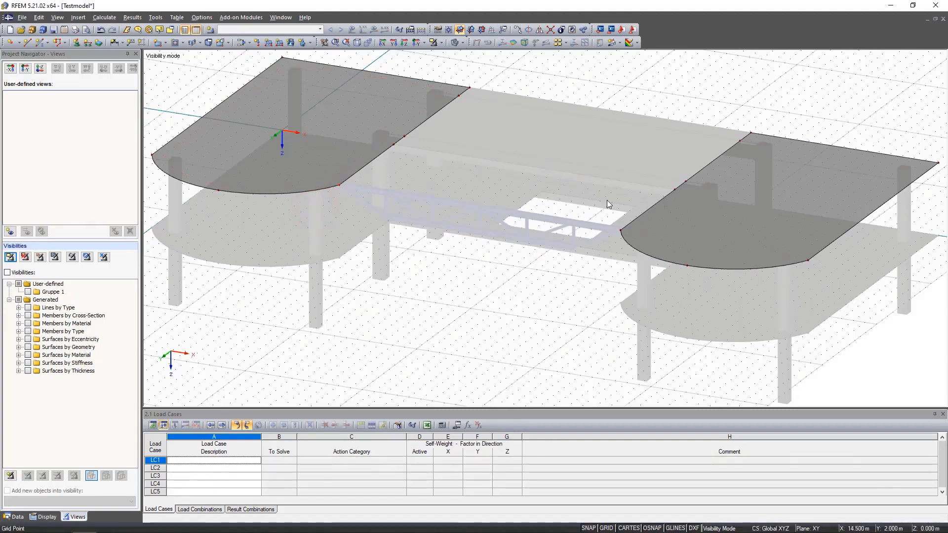
{"action": "left_click_drag", "start_coordinate": [606, 200], "coordinate": [634, 282]}
{"action": "left_click", "coordinate": [518, 29]}
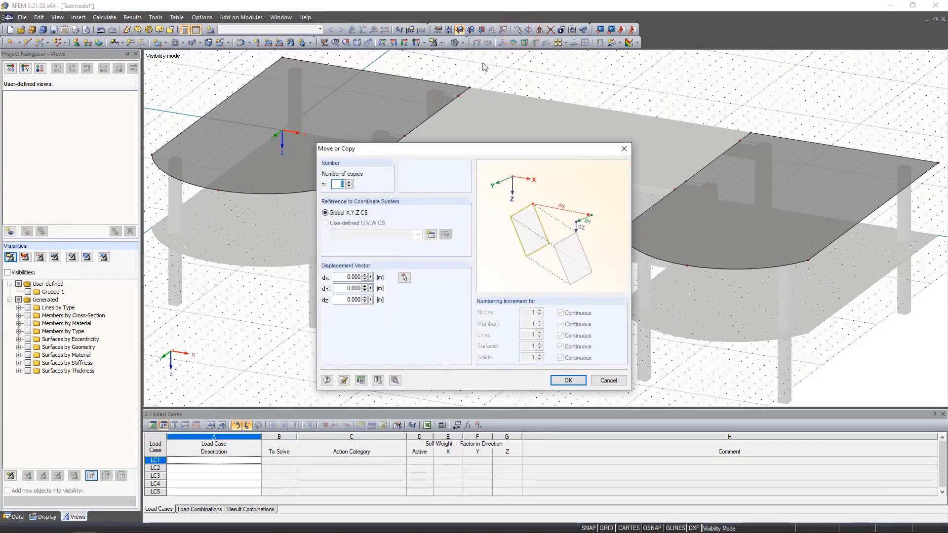
{"action": "left_click", "coordinate": [349, 181]}
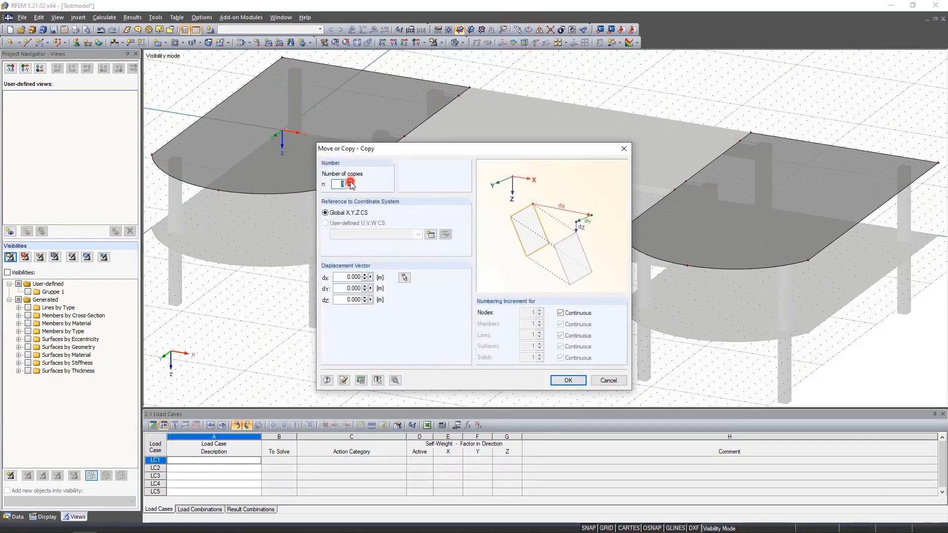
{"action": "double_click", "coordinate": [344, 288]}
{"action": "key", "text": "BackSpace"}
{"action": "left_click", "coordinate": [577, 382]}
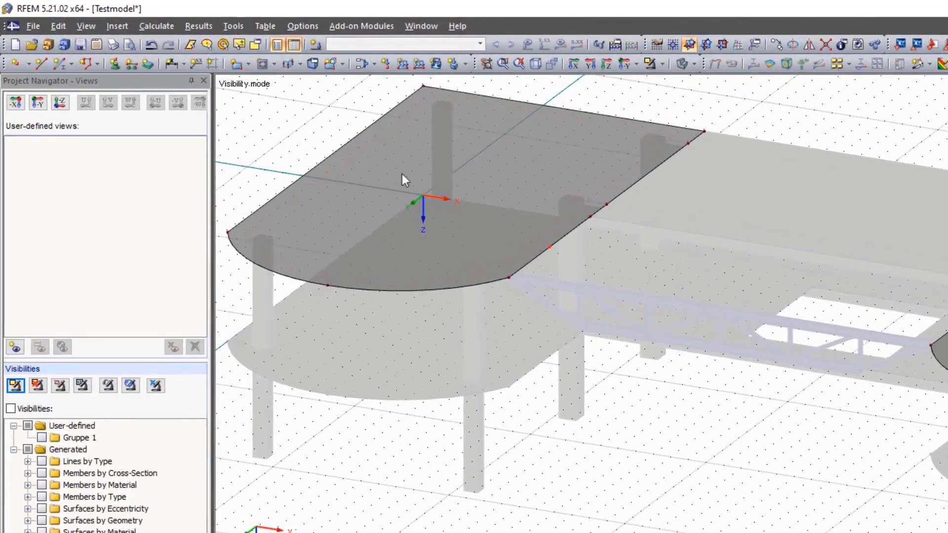
- Start generating a 2D truss from the member model generators and set its number of bays to 6
{"action": "left_click", "coordinate": [227, 25]}
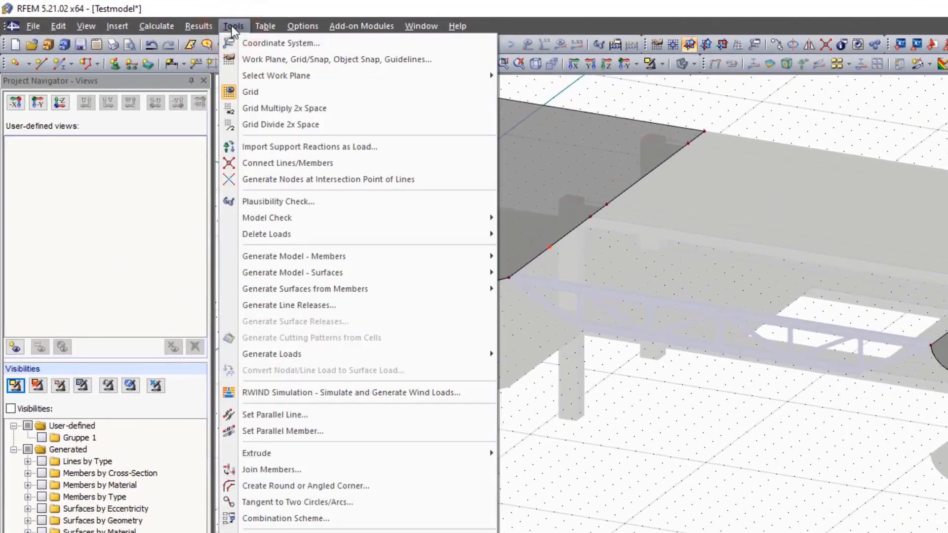
{"action": "mouse_move", "coordinate": [419, 256]}
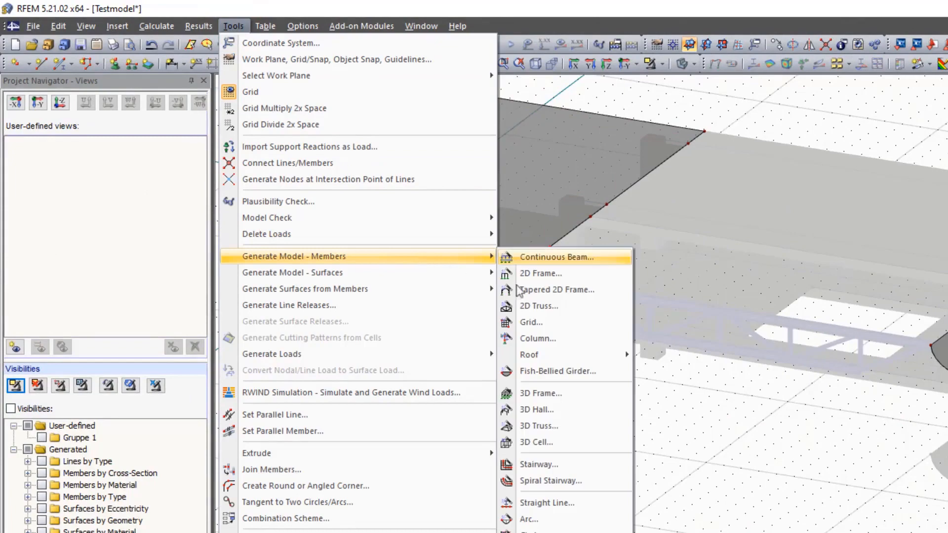
{"action": "left_click", "coordinate": [592, 306]}
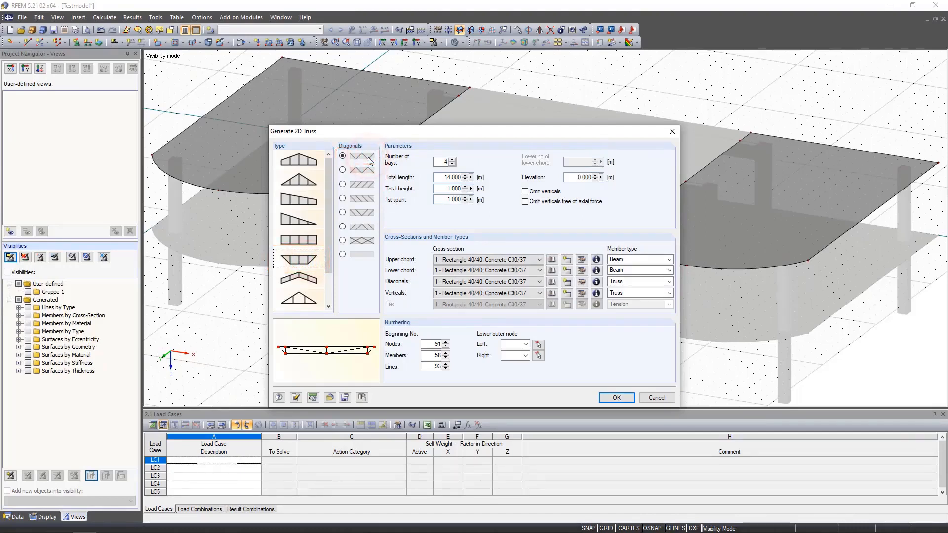
{"action": "left_click", "coordinate": [452, 160]}
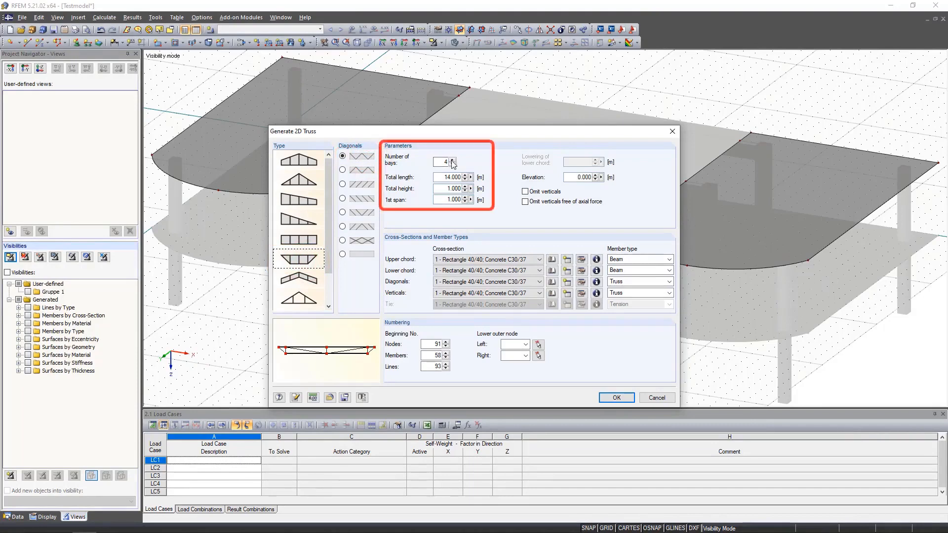
{"action": "left_click", "coordinate": [451, 160]}
{"action": "left_click", "coordinate": [452, 160]}
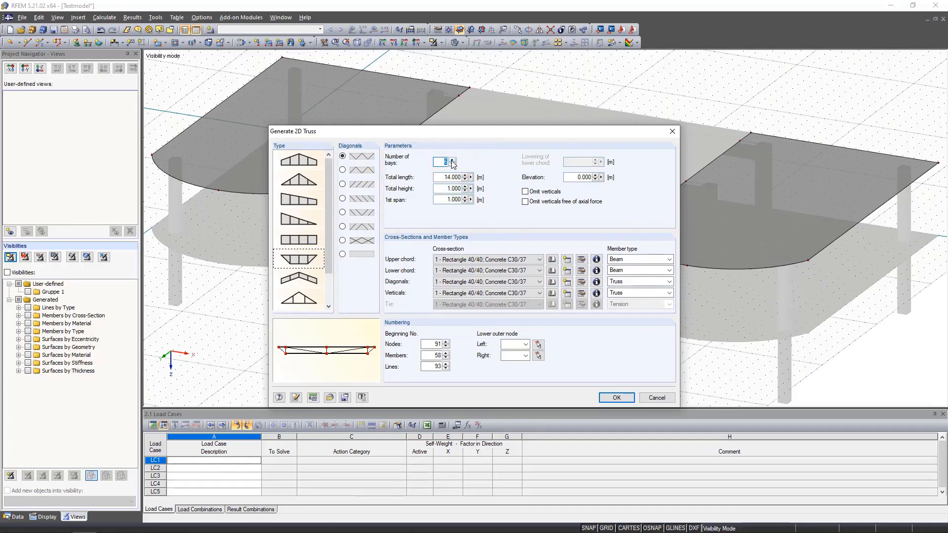
- Set the truss's total length to 12 m by measuring between the two copied nodes, and its first span to 2 m
{"action": "right_click", "coordinate": [474, 176]}
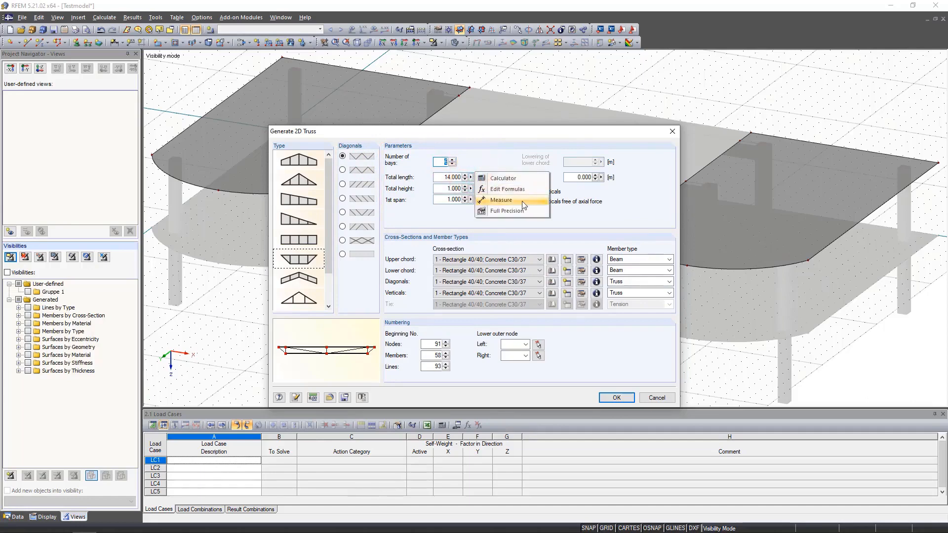
{"action": "left_click", "coordinate": [501, 200]}
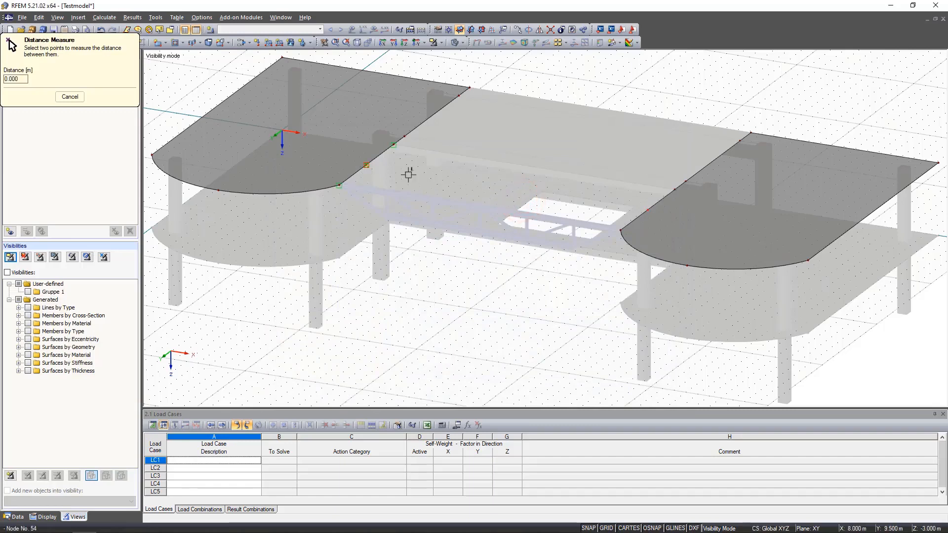
{"action": "left_click", "coordinate": [367, 165]}
{"action": "left_click", "coordinate": [648, 210]}
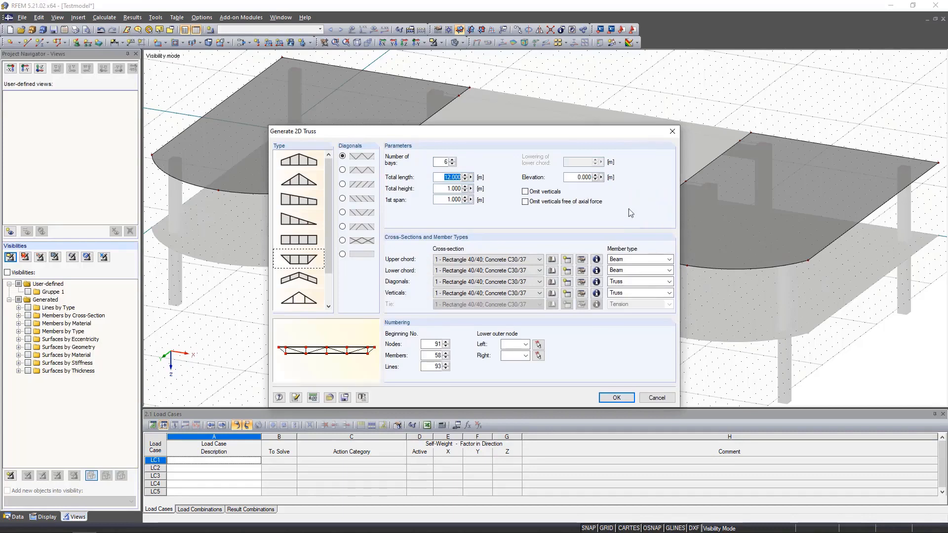
{"action": "left_click", "coordinate": [466, 197]}
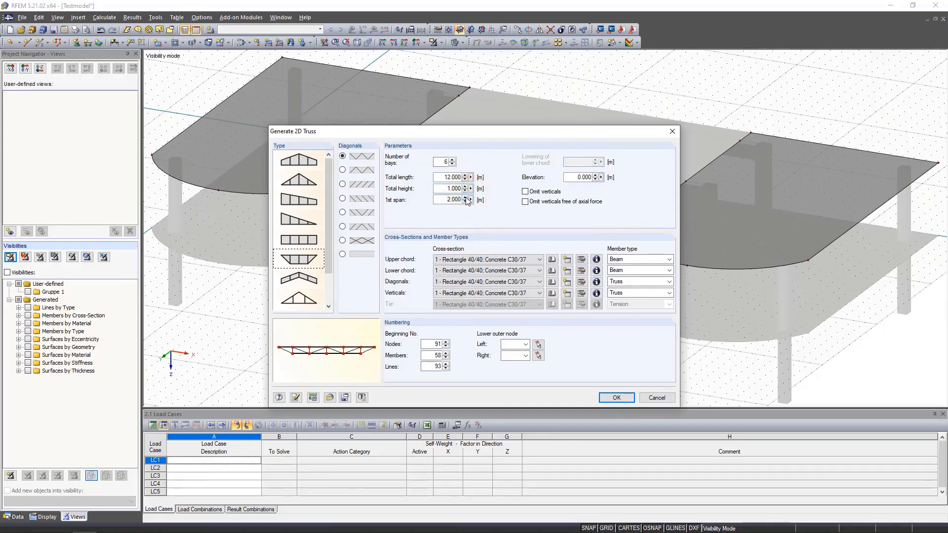
- Assign the HEB 200 Steel S 235 cross-section to the truss's upper and lower chords
{"action": "left_click", "coordinate": [537, 259]}
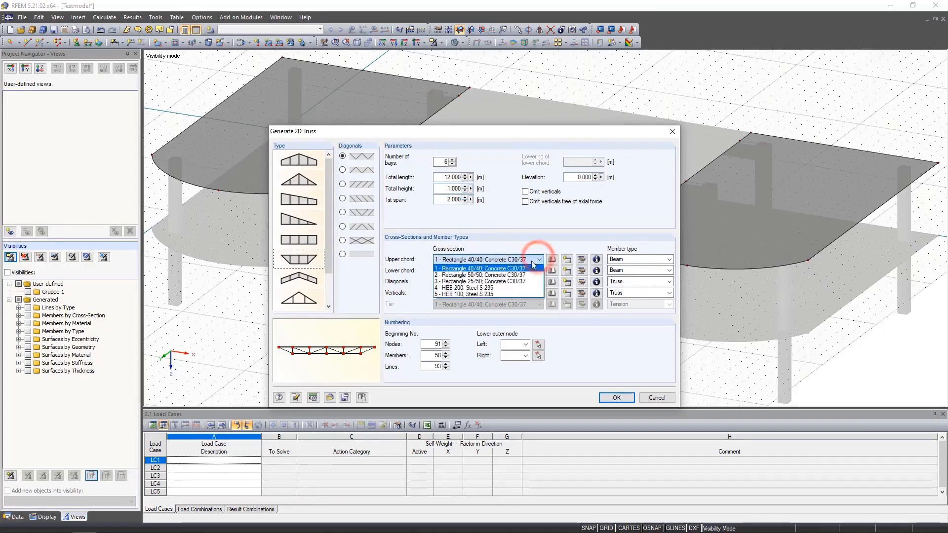
{"action": "left_click", "coordinate": [492, 287]}
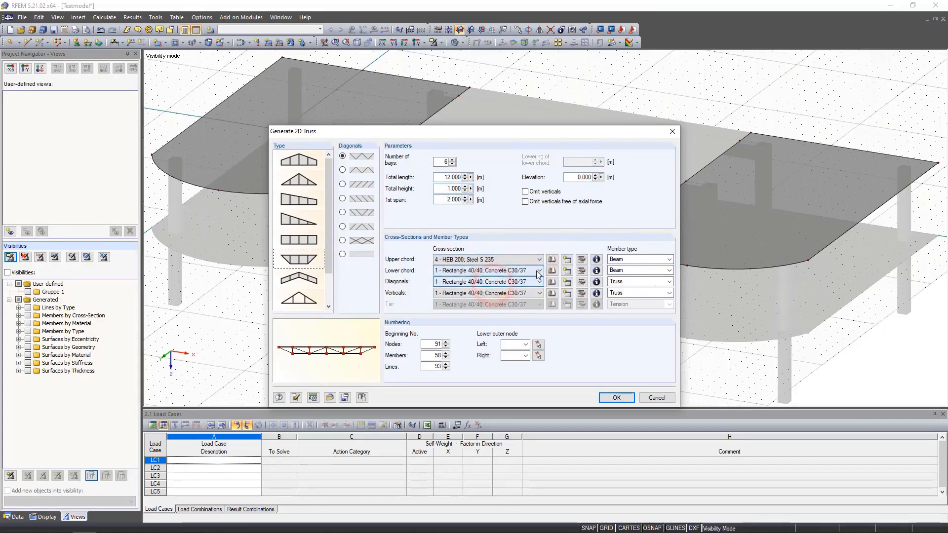
{"action": "left_click", "coordinate": [538, 271]}
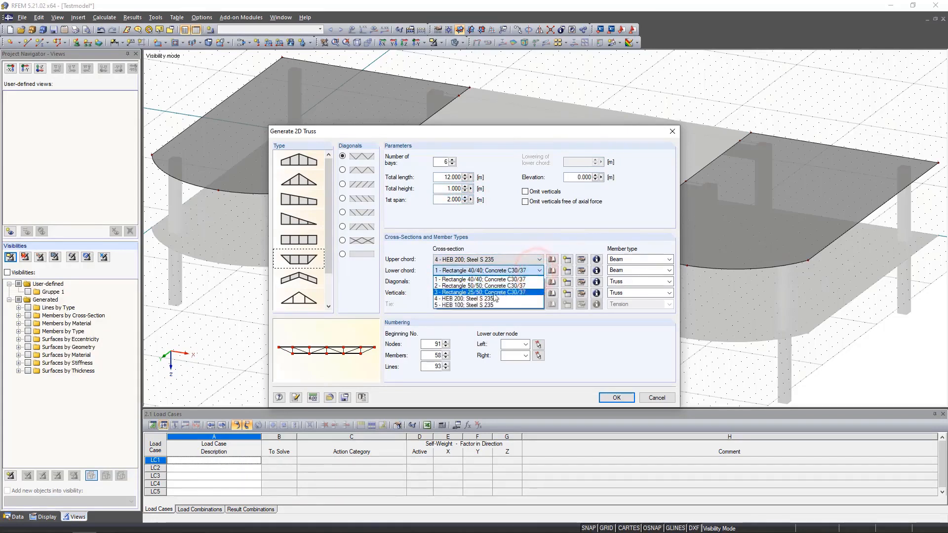
{"action": "left_click", "coordinate": [484, 299]}
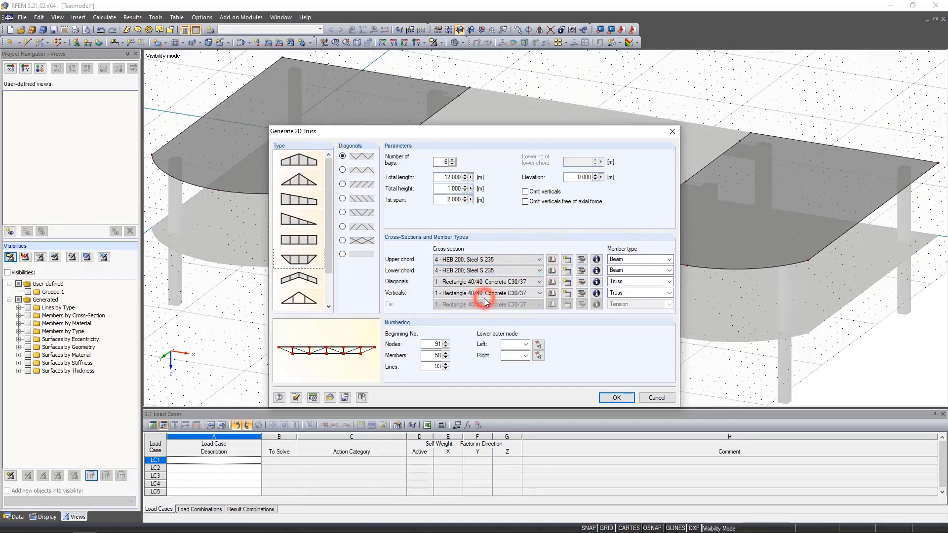
- Assign the HEB 100 Steel S 235 cross-section to the truss's diagonals and verticals, keeping Truss as the verticals' member type
{"action": "left_click", "coordinate": [538, 281]}
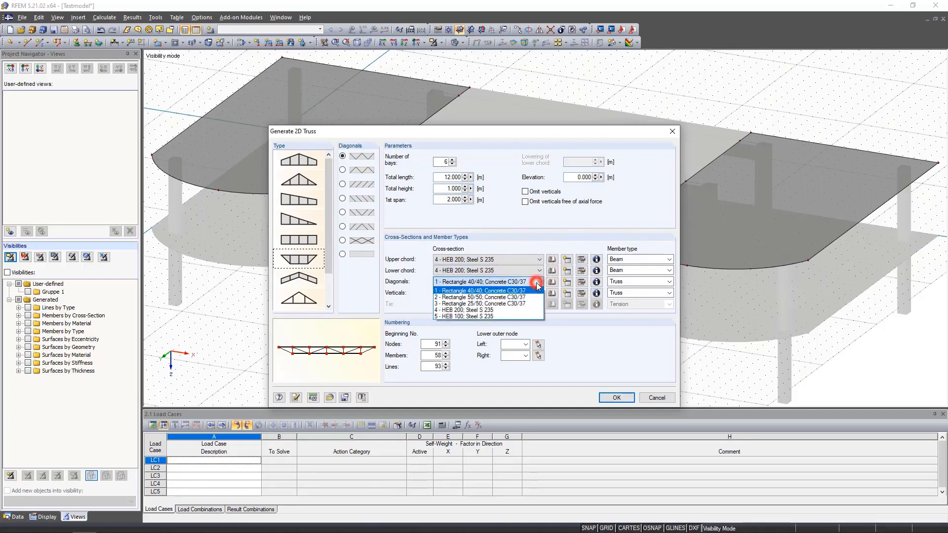
{"action": "left_click", "coordinate": [488, 316]}
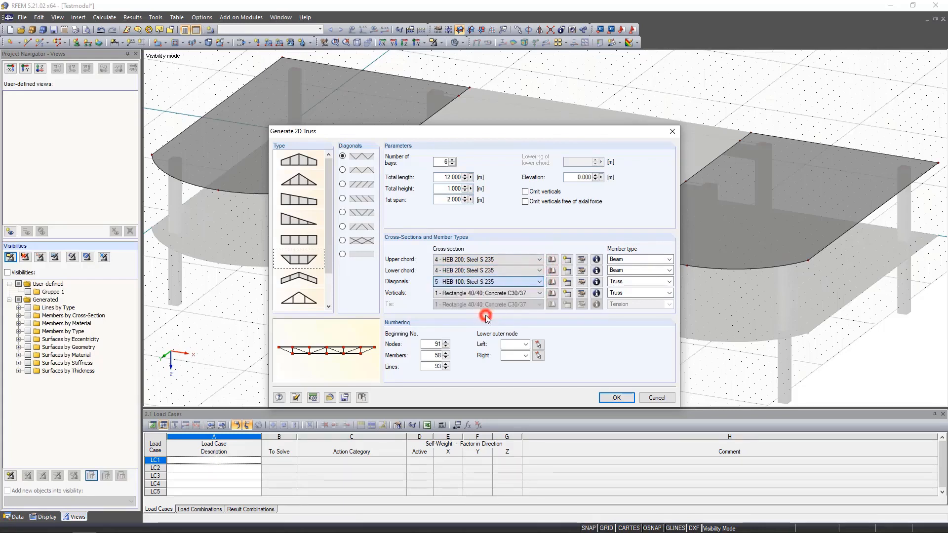
{"action": "left_click", "coordinate": [538, 293]}
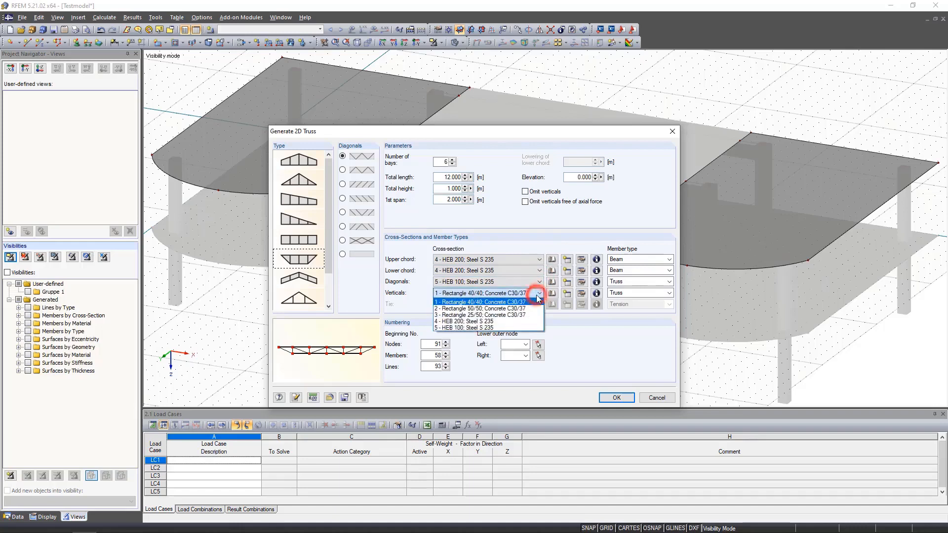
{"action": "left_click", "coordinate": [501, 327]}
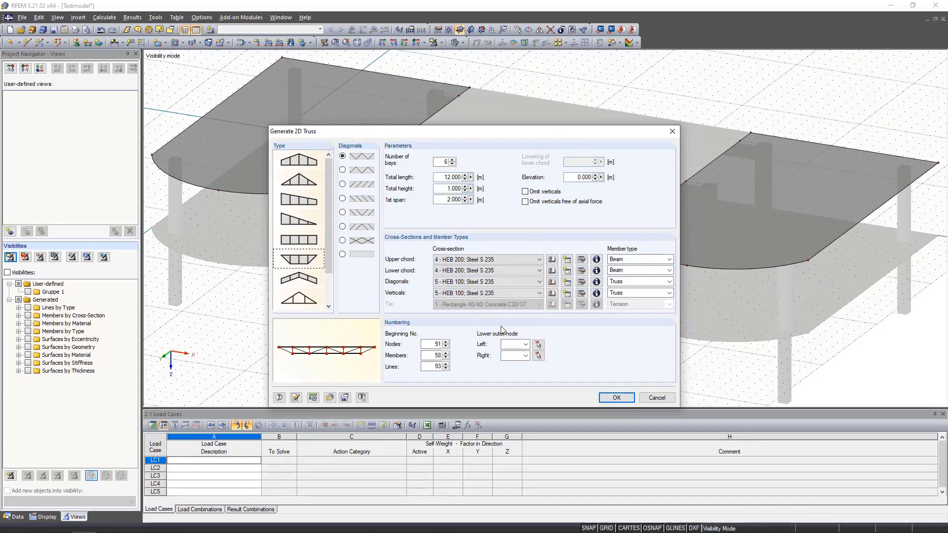
{"action": "left_click", "coordinate": [668, 294]}
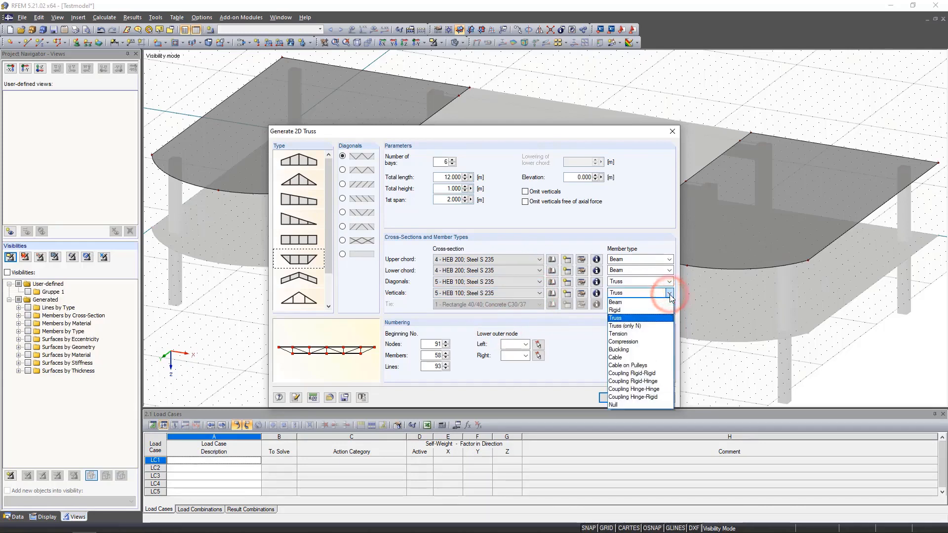
{"action": "left_click", "coordinate": [541, 321]}
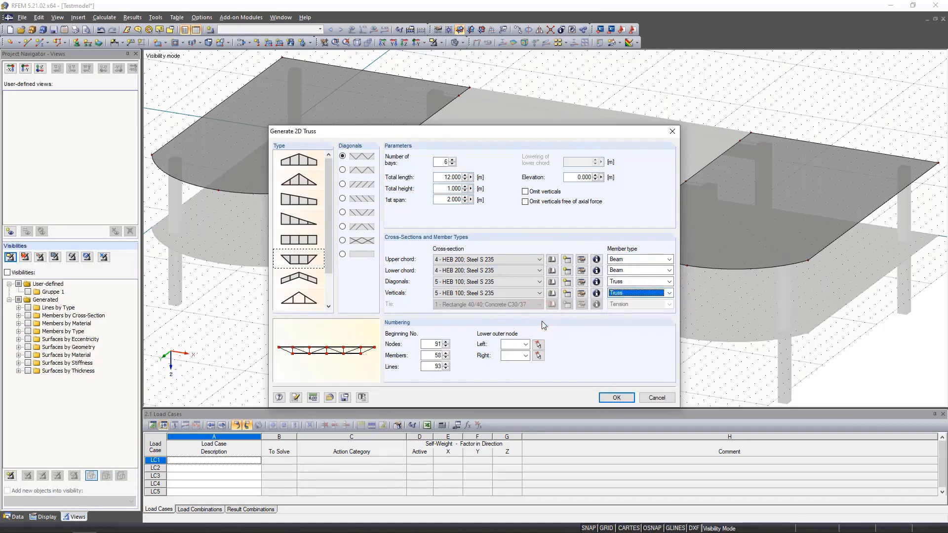
- Generate the truss between the two copied slab-edge nodes, using 54 as the left and 65 as the right outer node
{"action": "left_click", "coordinate": [538, 355]}
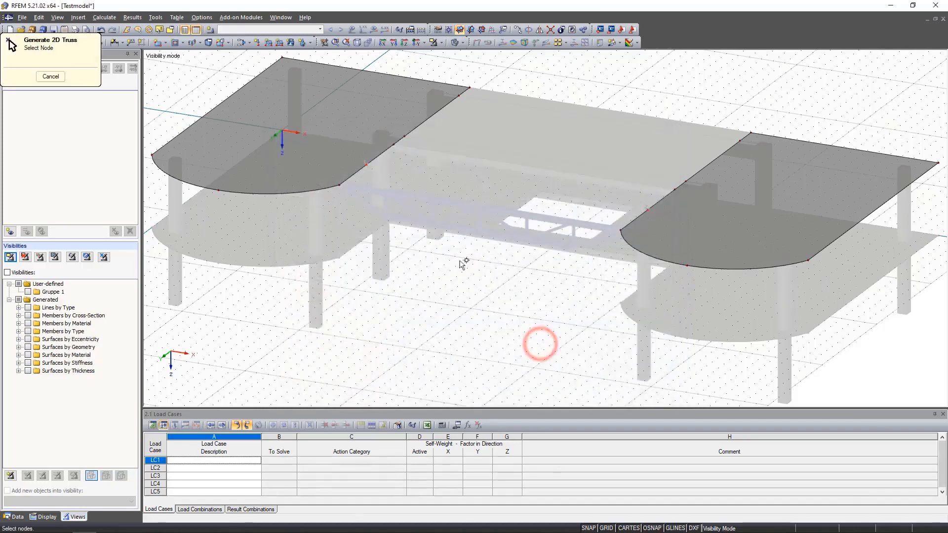
{"action": "left_click", "coordinate": [365, 164]}
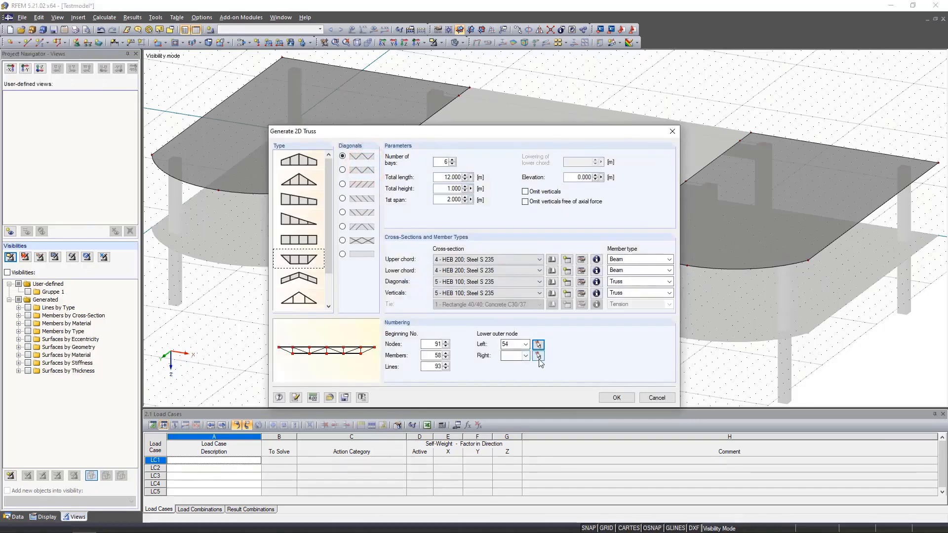
{"action": "left_click", "coordinate": [539, 359]}
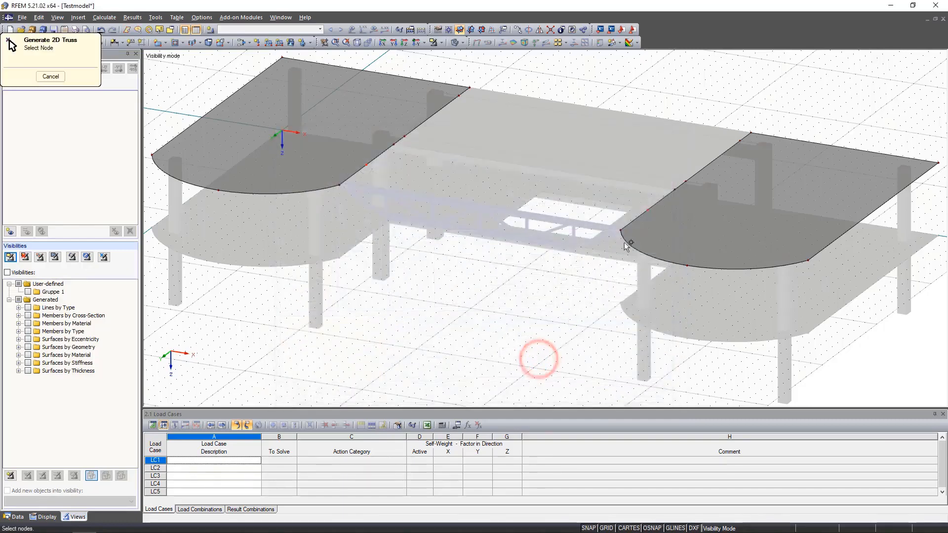
{"action": "left_click", "coordinate": [648, 209]}
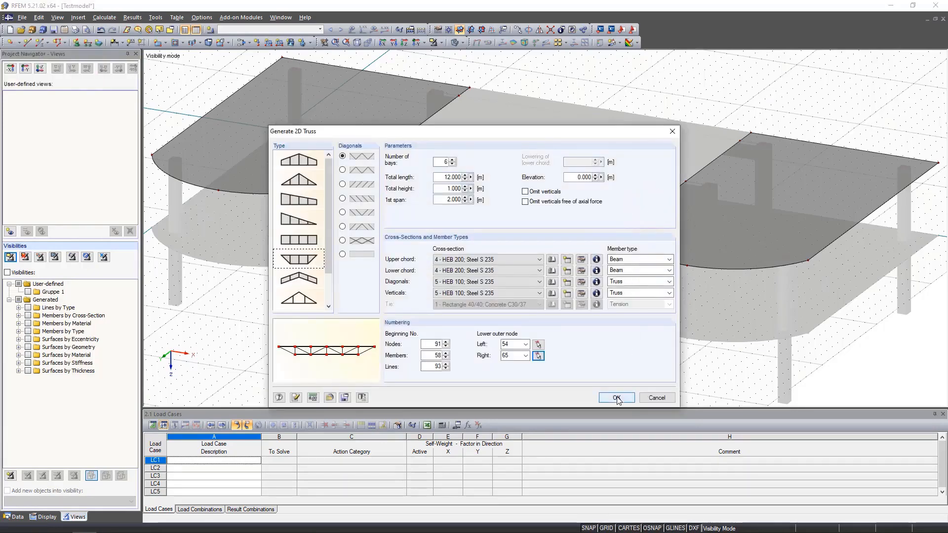
{"action": "left_click", "coordinate": [616, 397]}
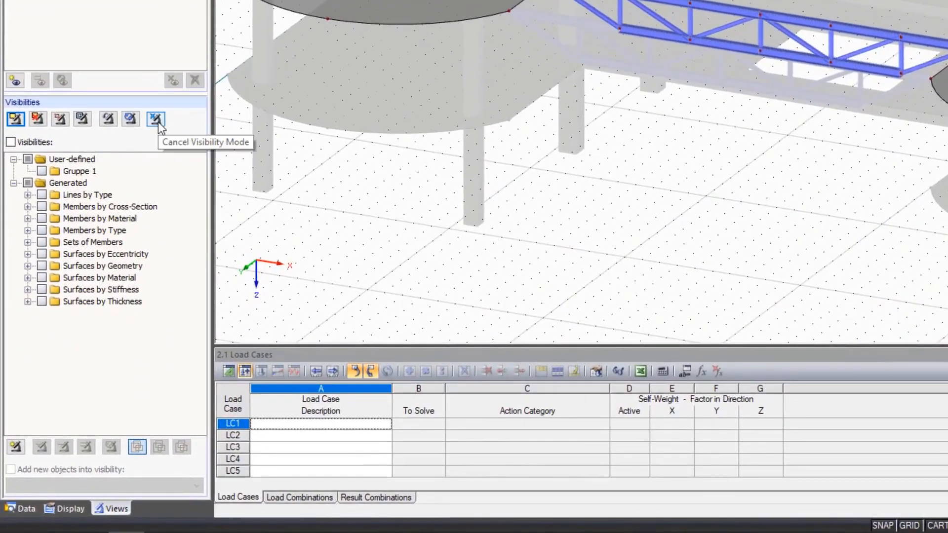
- Cancel the visibility mode to show the whole model and colour the graphics according to member type
{"action": "left_click", "coordinate": [158, 123]}
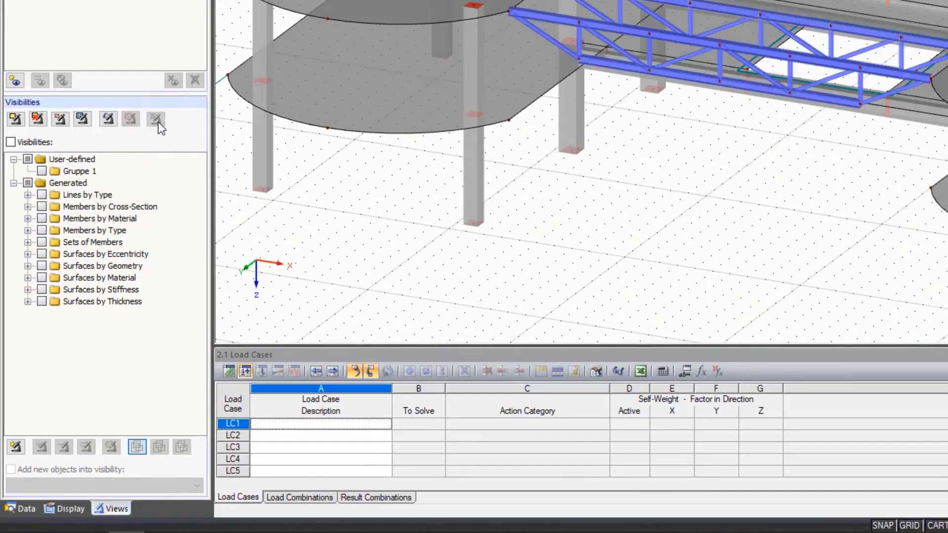
{"action": "left_click", "coordinate": [72, 510]}
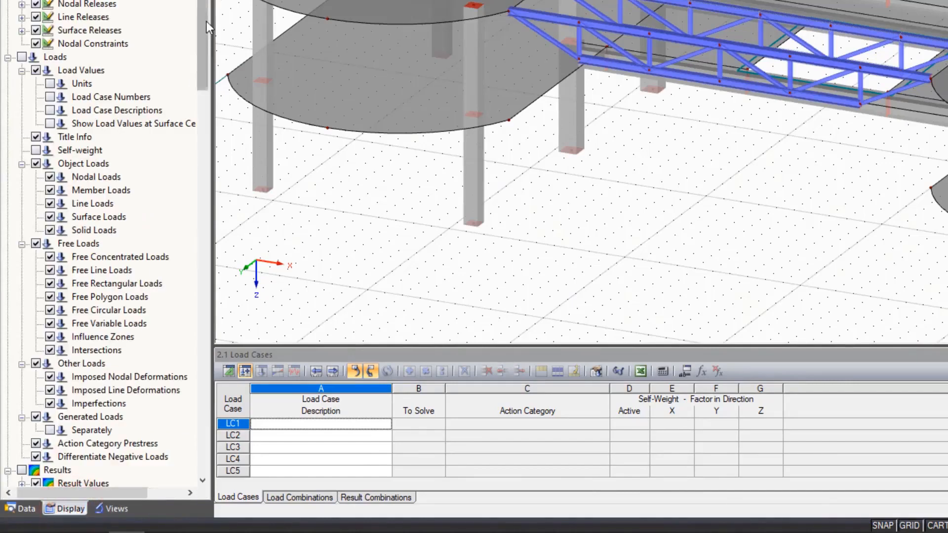
{"action": "left_click_drag", "start_coordinate": [206, 22], "coordinate": [193, 431]}
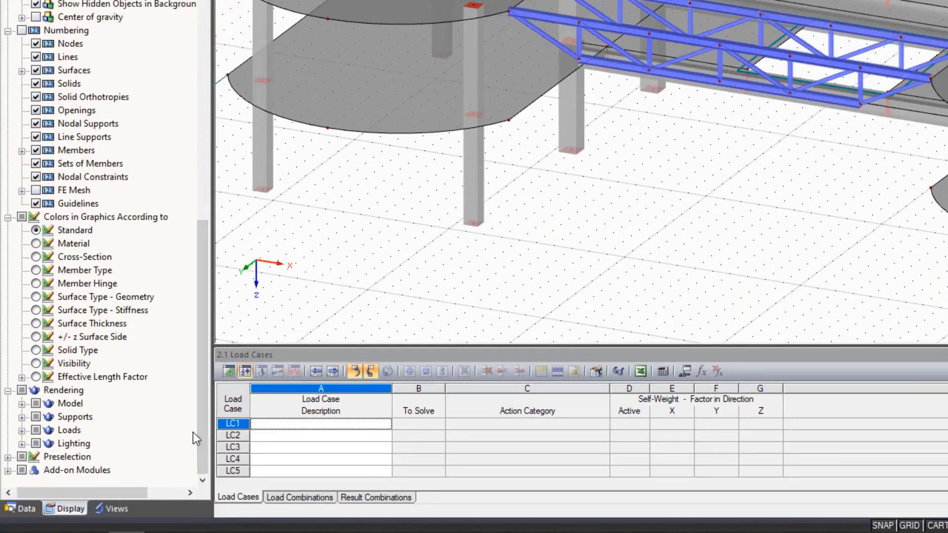
{"action": "left_click", "coordinate": [36, 270]}
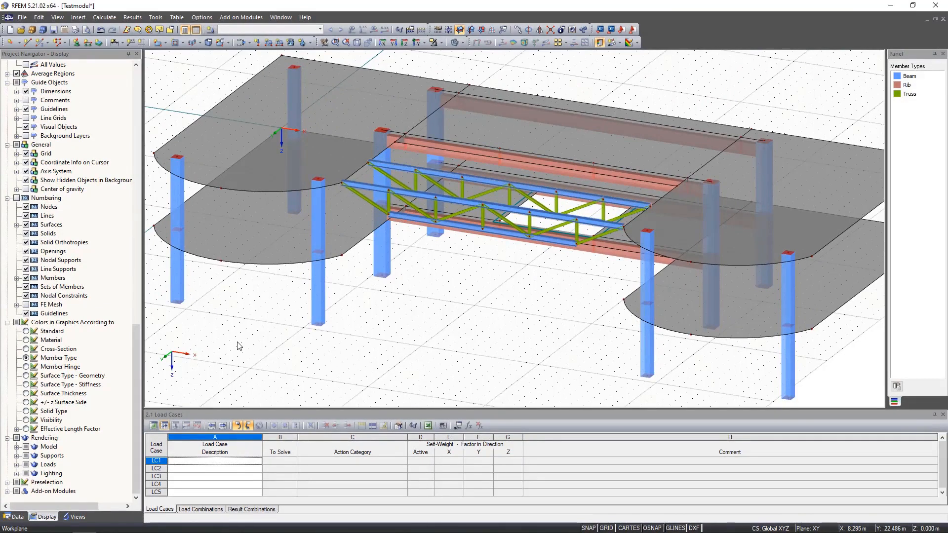
- Change the member type of the four outer end diagonals of both trusses to Beam
{"action": "left_click", "coordinate": [379, 210]}
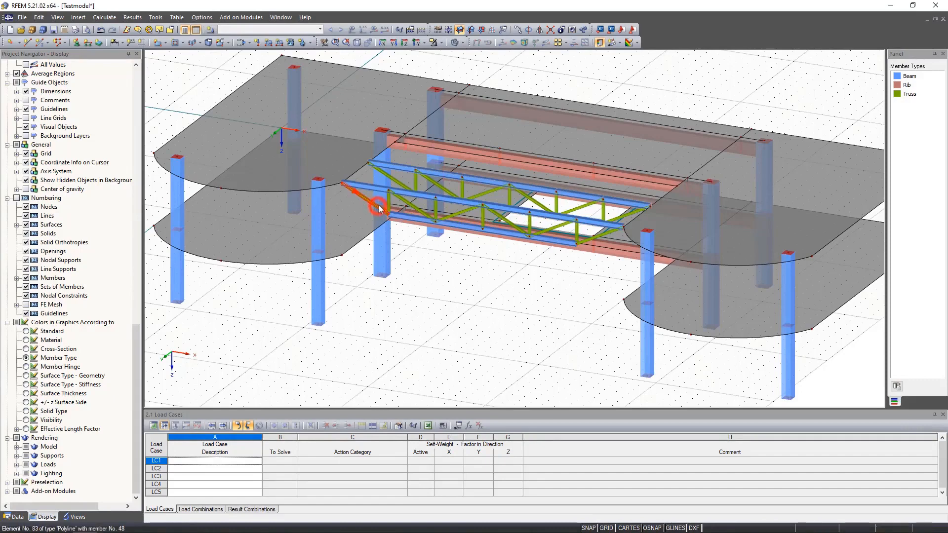
{"action": "left_click", "coordinate": [395, 182], "text": "ctrl"}
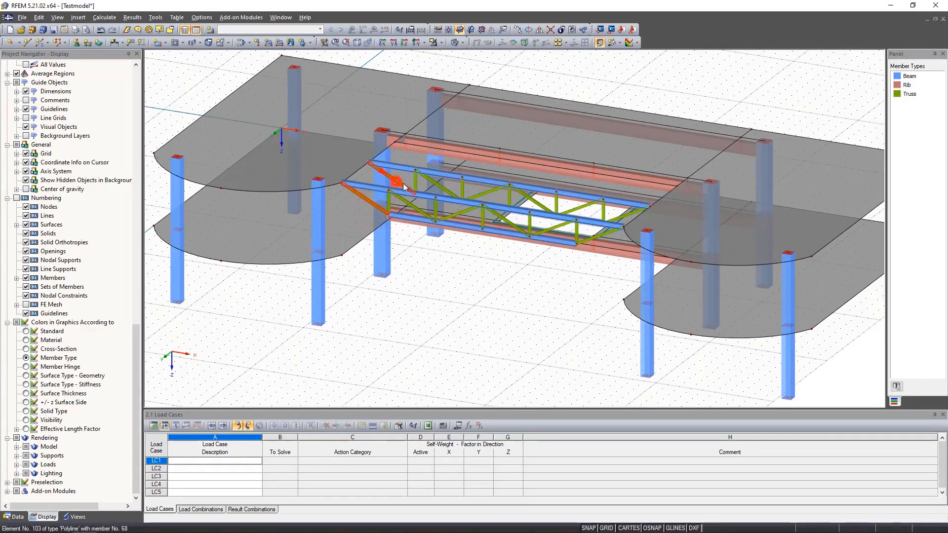
{"action": "left_click", "coordinate": [605, 232], "text": "ctrl"}
{"action": "left_click", "coordinate": [633, 216], "text": "ctrl"}
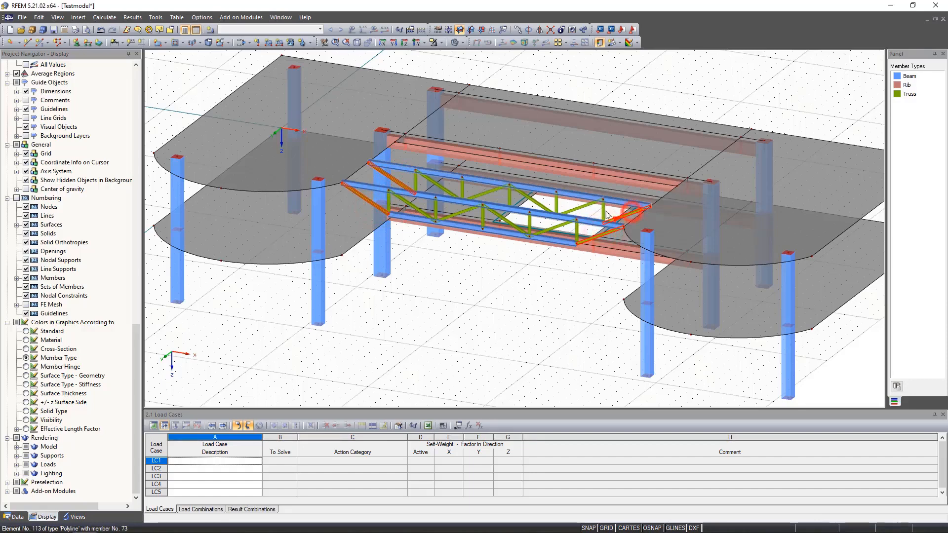
{"action": "double_click", "coordinate": [371, 206]}
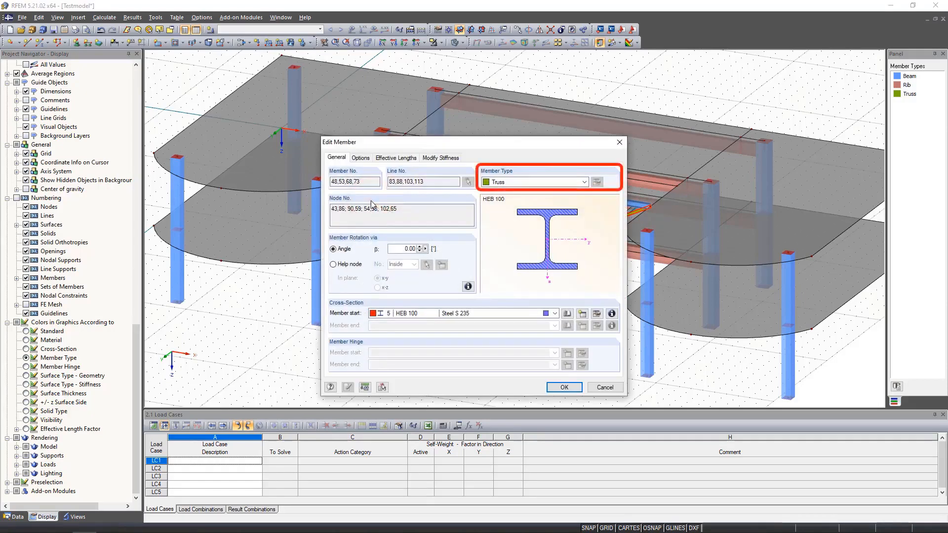
{"action": "left_click", "coordinate": [537, 182]}
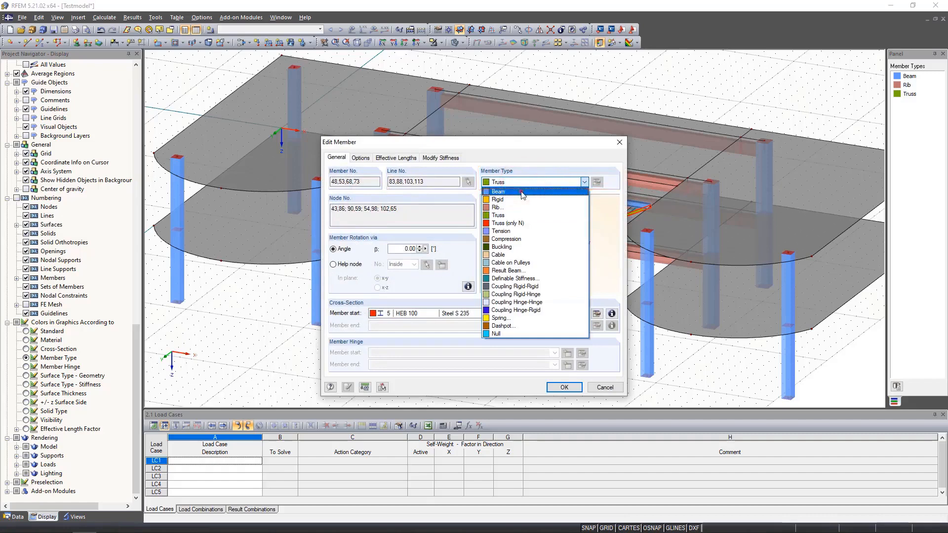
{"action": "left_click", "coordinate": [522, 193]}
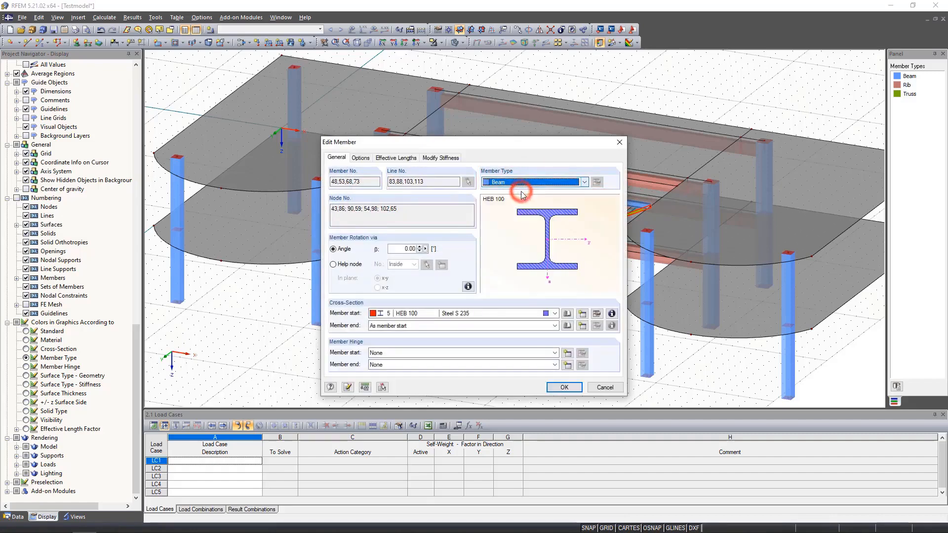
{"action": "left_click", "coordinate": [564, 388]}
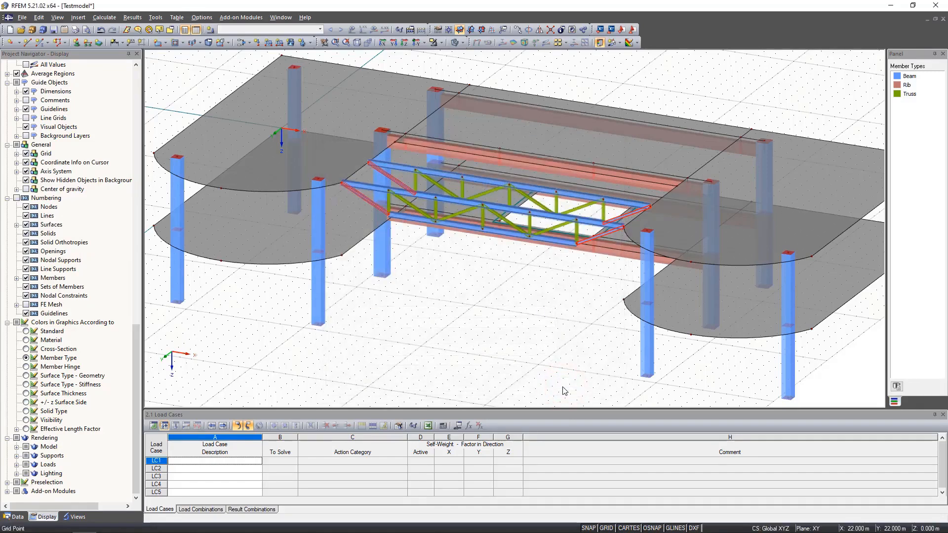
{"action": "left_click", "coordinate": [477, 330]}
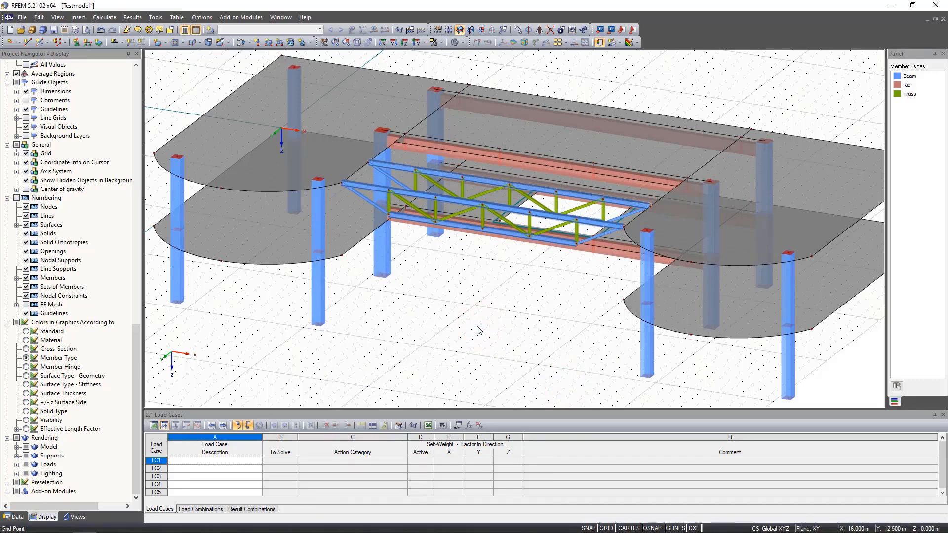
- Copy the four inner upper-storey columns one storey upward so they stand on the upper slab
{"action": "scroll", "coordinate": [478, 330], "scroll_direction": "up", "scroll_amount": 2}
{"action": "scroll", "coordinate": [478, 329], "scroll_direction": "up", "scroll_amount": 3}
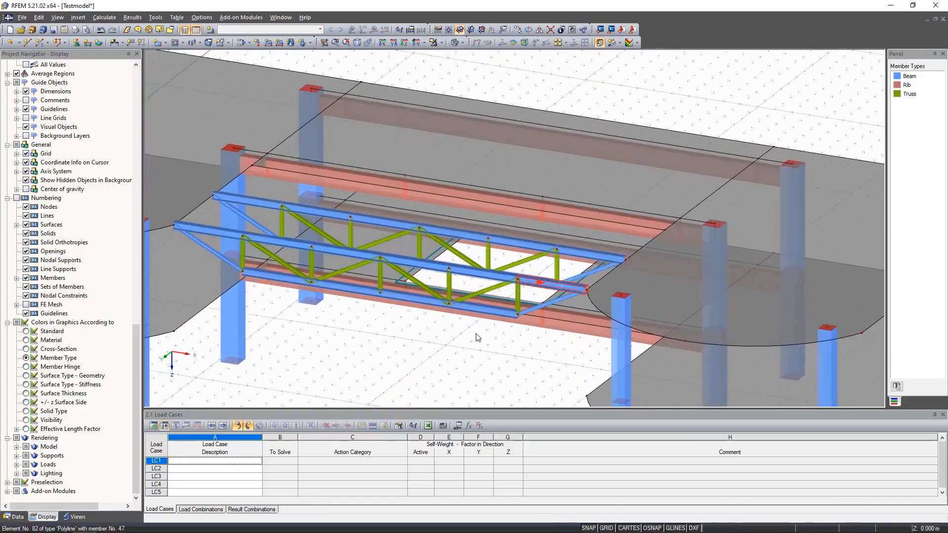
{"action": "middle_click_drag", "start_coordinate": [481, 348], "coordinate": [471, 356]}
{"action": "middle_click_drag", "start_coordinate": [466, 319], "coordinate": [481, 310], "text": "ctrl"}
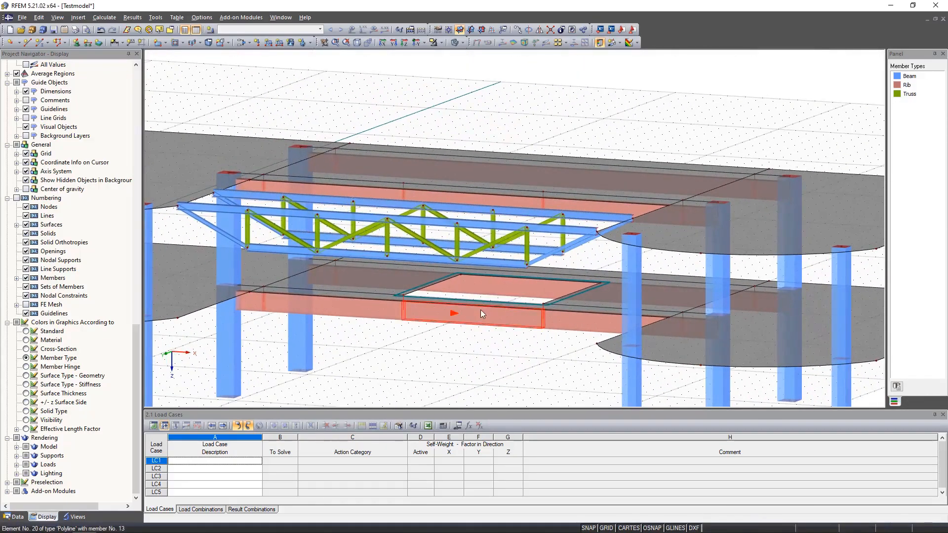
{"action": "left_click", "coordinate": [230, 275]}
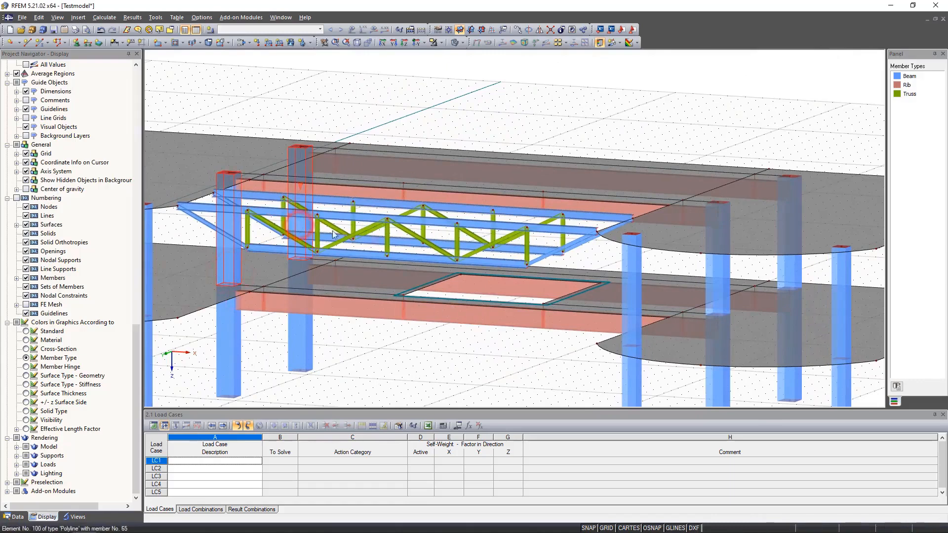
{"action": "left_click", "coordinate": [717, 291]}
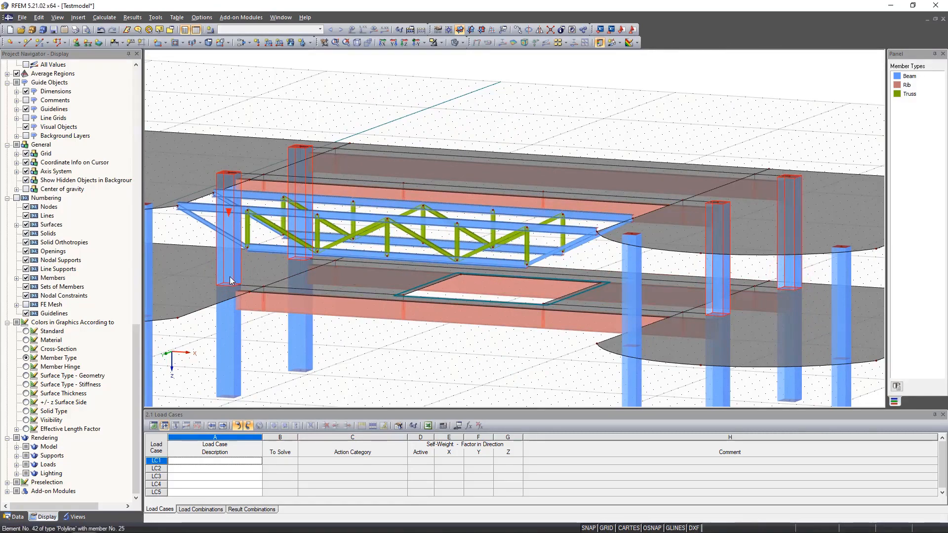
{"action": "left_click_drag", "start_coordinate": [234, 245], "coordinate": [231, 175], "text": "ctrl"}
- Show only the four copied columns and set the work plane origin at the top node of the rear-left column
{"action": "middle_click_drag", "start_coordinate": [439, 188], "coordinate": [514, 193]}
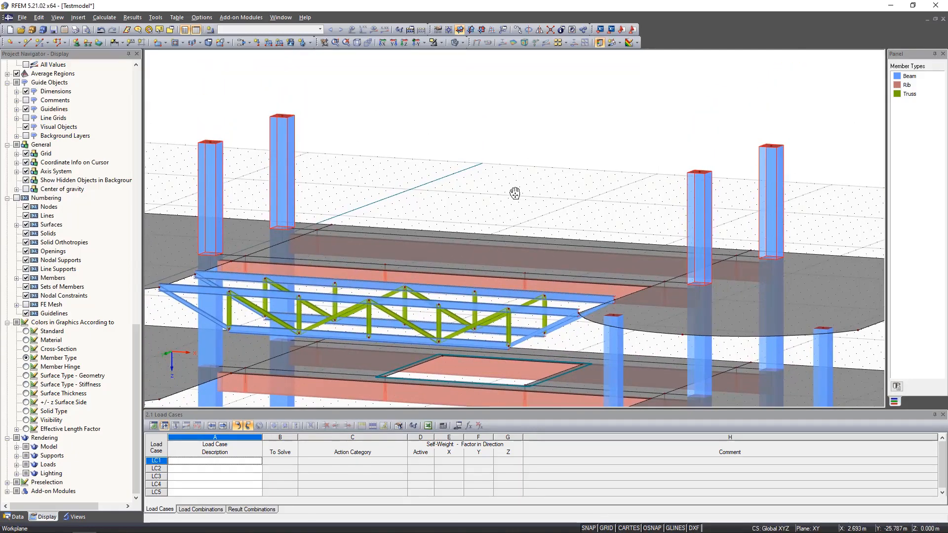
{"action": "left_click", "coordinate": [433, 46]}
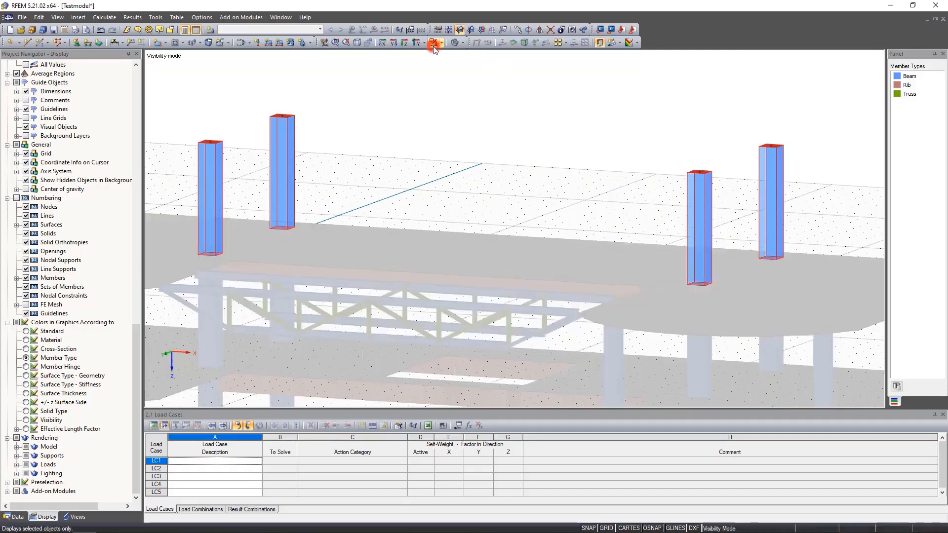
{"action": "left_click", "coordinate": [447, 138]}
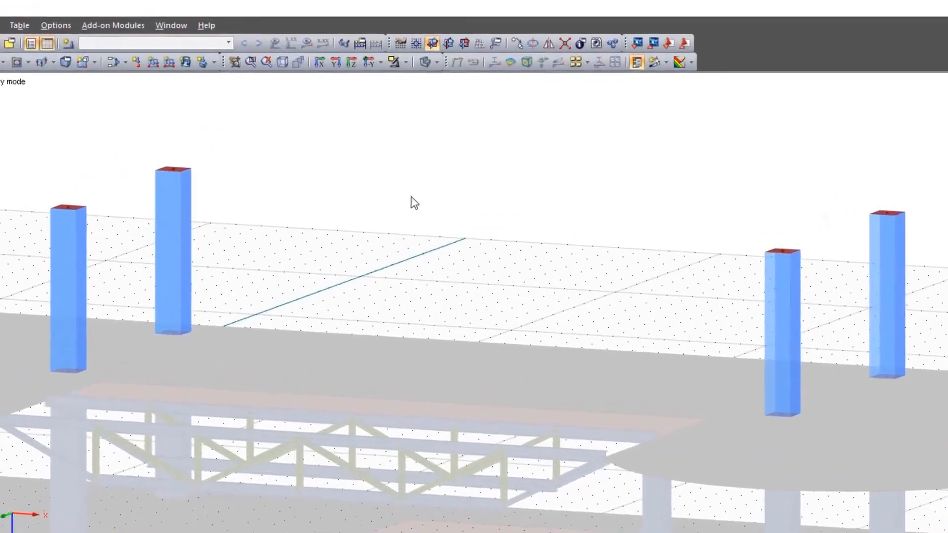
{"action": "left_click", "coordinate": [413, 43]}
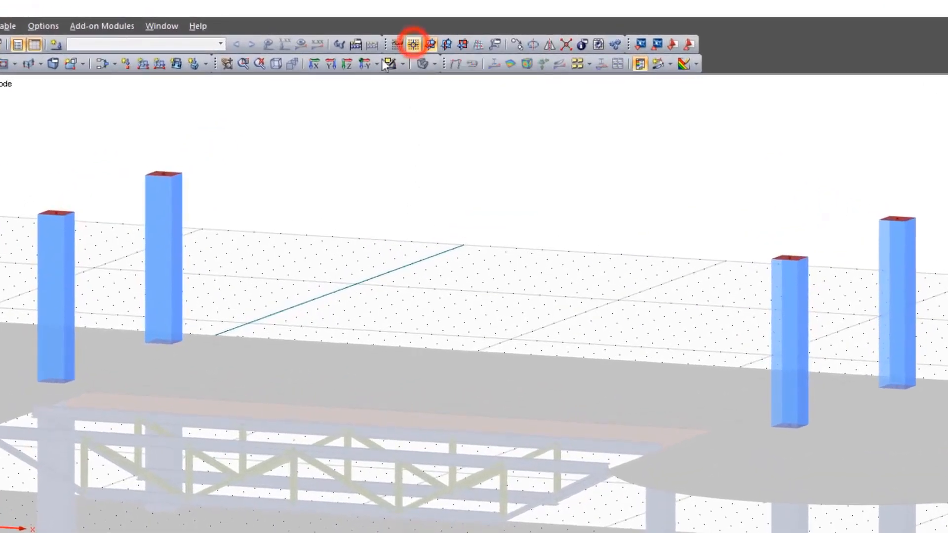
{"action": "left_click", "coordinate": [162, 174]}
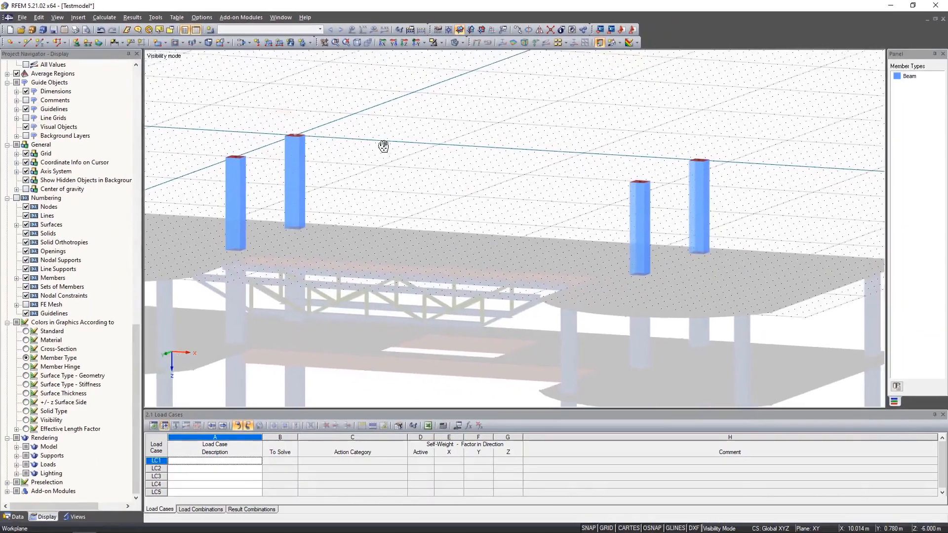
- In the Z-direction view, place four nodes outside the column tops at X/Y -0.5/-0.5, -0.5/5.5, 14.5/5.5 and 14.5/-0.5 m from the grid origin
{"action": "middle_click_drag", "start_coordinate": [383, 146], "coordinate": [392, 196], "text": "ctrl"}
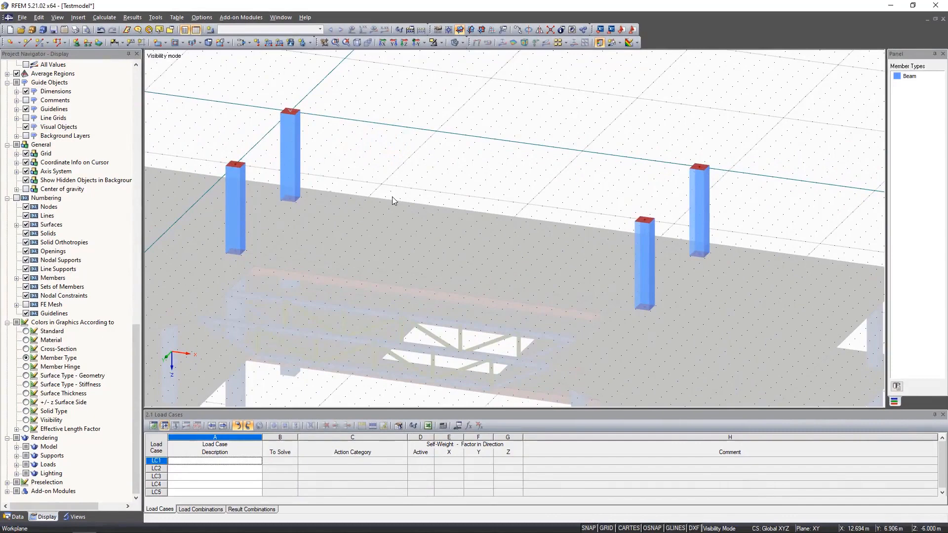
{"action": "left_click", "coordinate": [405, 44]}
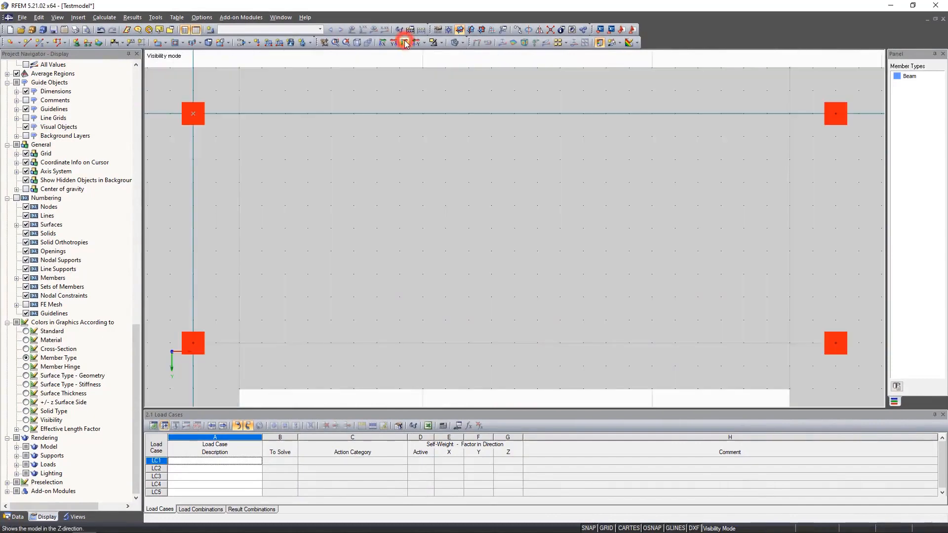
{"action": "left_click", "coordinate": [10, 43]}
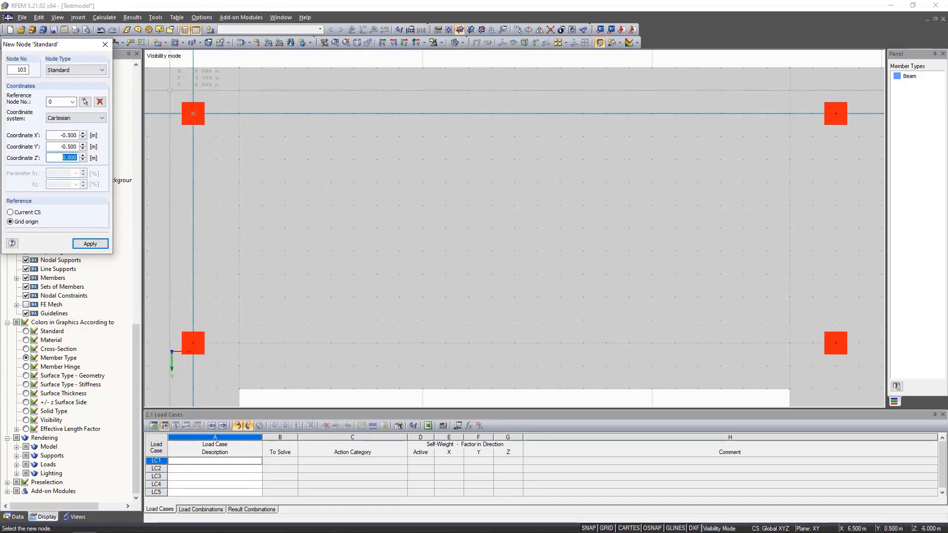
{"action": "left_click", "coordinate": [170, 91]}
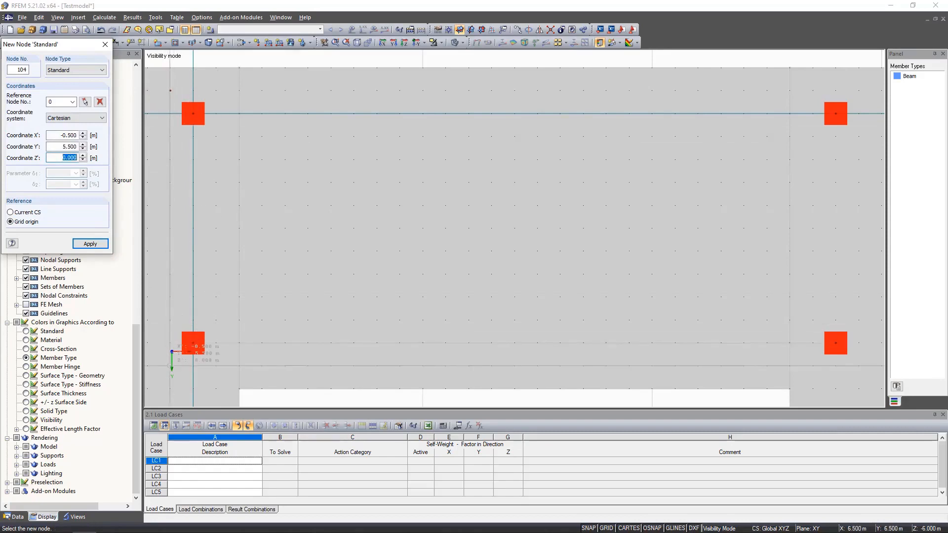
{"action": "left_click", "coordinate": [170, 366]}
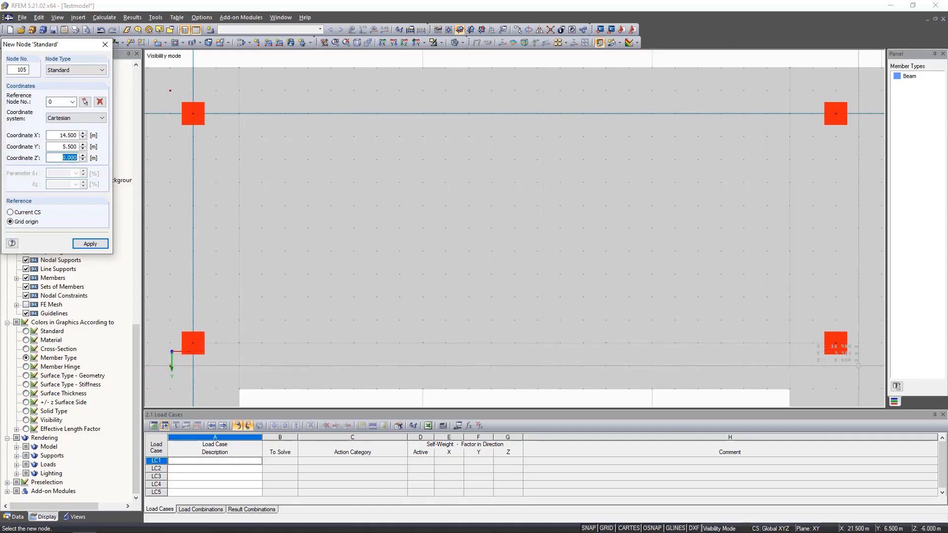
{"action": "left_click", "coordinate": [858, 366]}
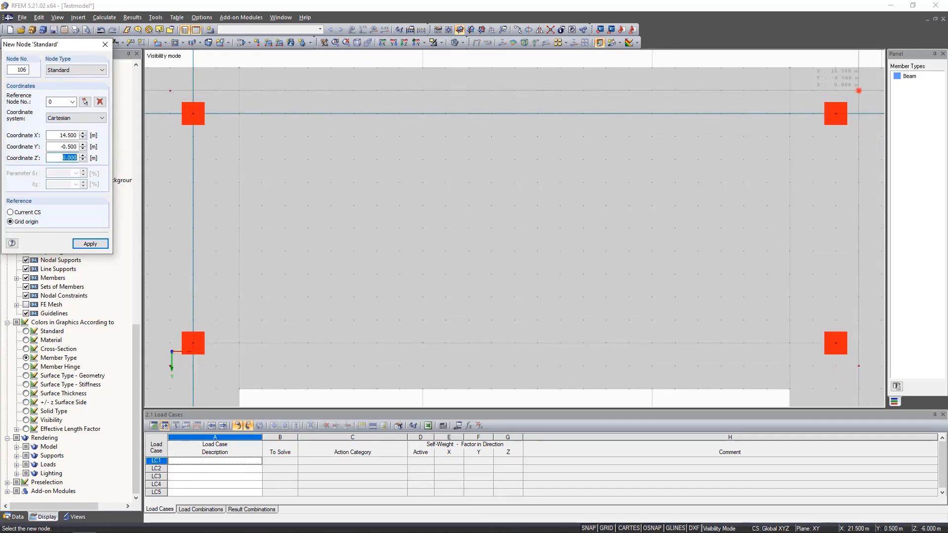
{"action": "left_click", "coordinate": [857, 90]}
{"action": "right_click", "coordinate": [567, 211]}
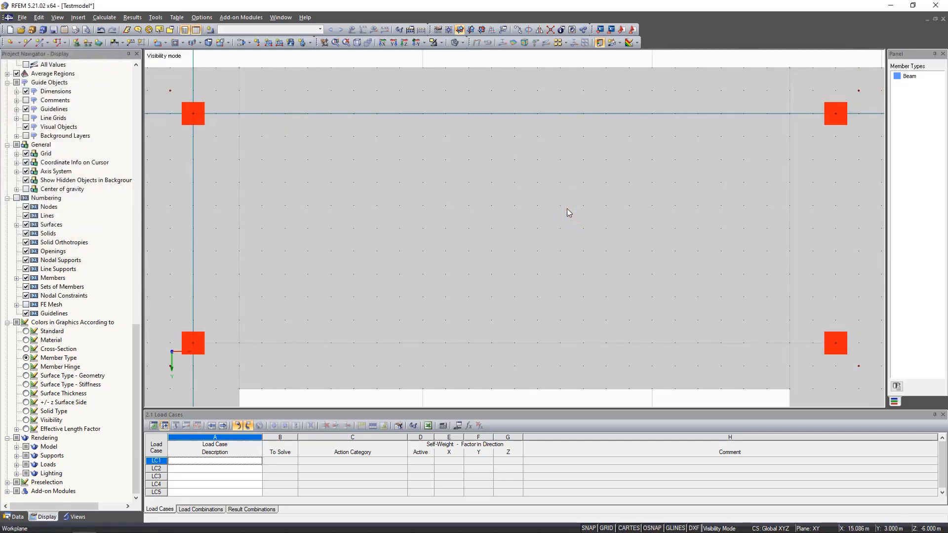
- Return to an isometric-like view and cancel the visibility mode to display the full model again
{"action": "scroll", "coordinate": [566, 212], "scroll_direction": "down", "scroll_amount": 2}
{"action": "middle_click_drag", "start_coordinate": [500, 285], "coordinate": [480, 158], "text": "ctrl"}
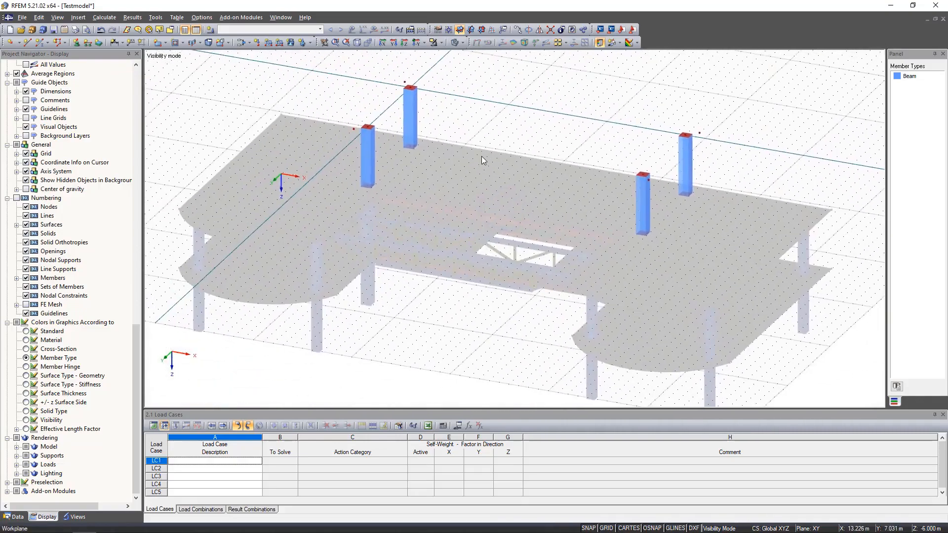
{"action": "left_click", "coordinate": [434, 43]}
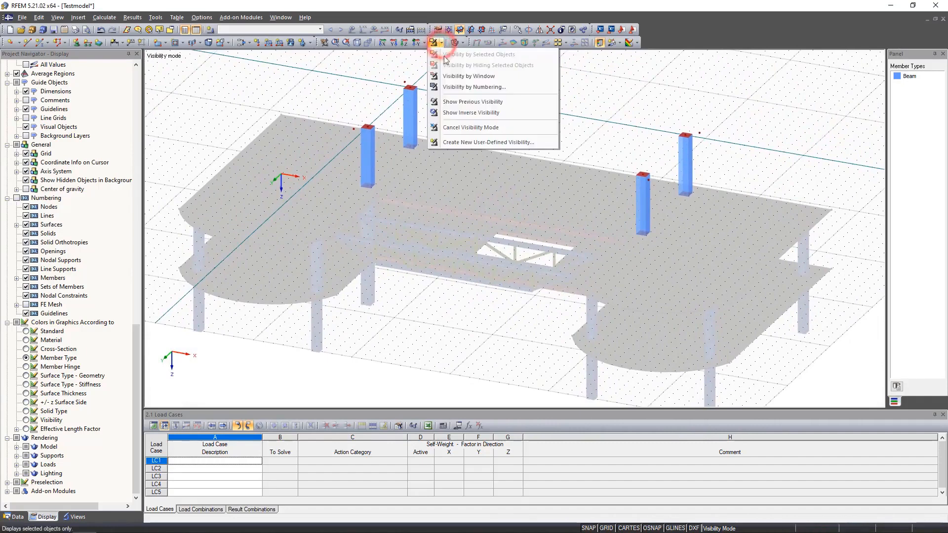
{"action": "left_click", "coordinate": [461, 128]}
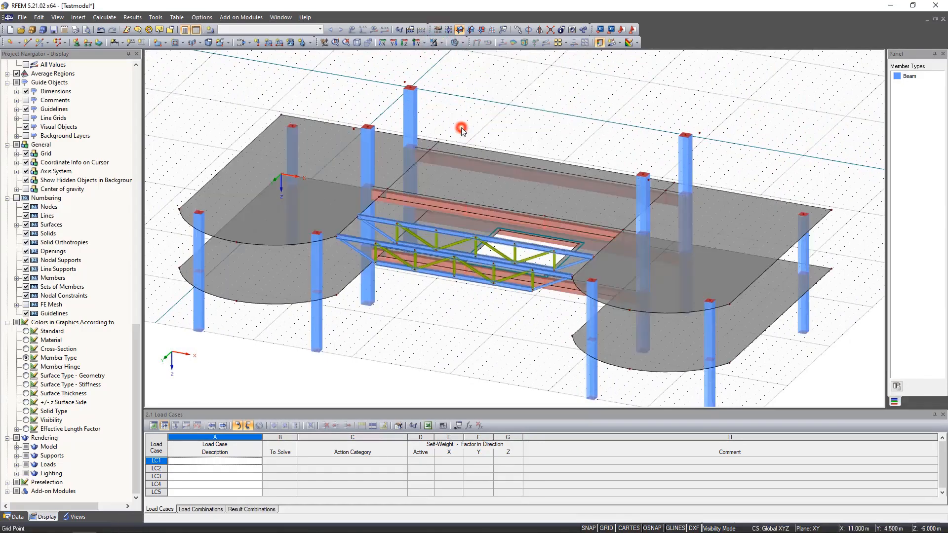
{"action": "left_click", "coordinate": [499, 128]}
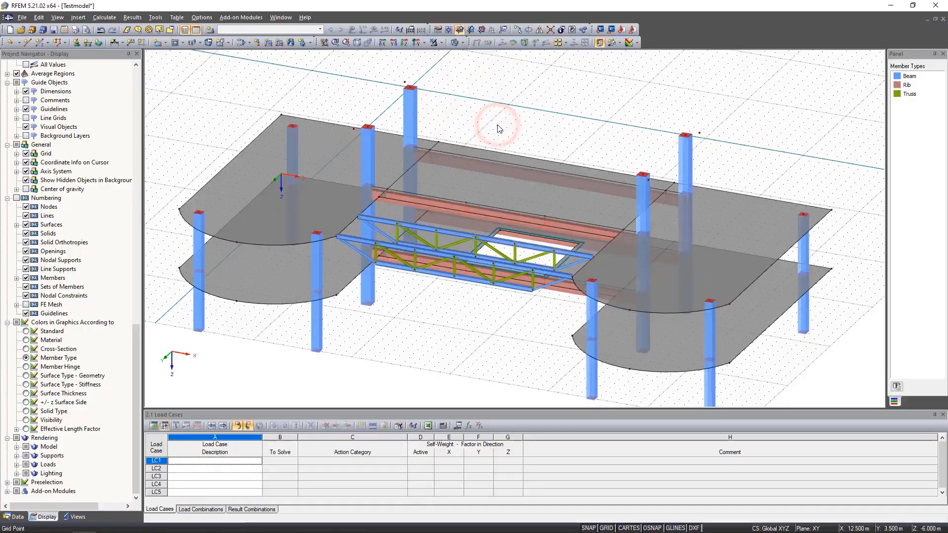